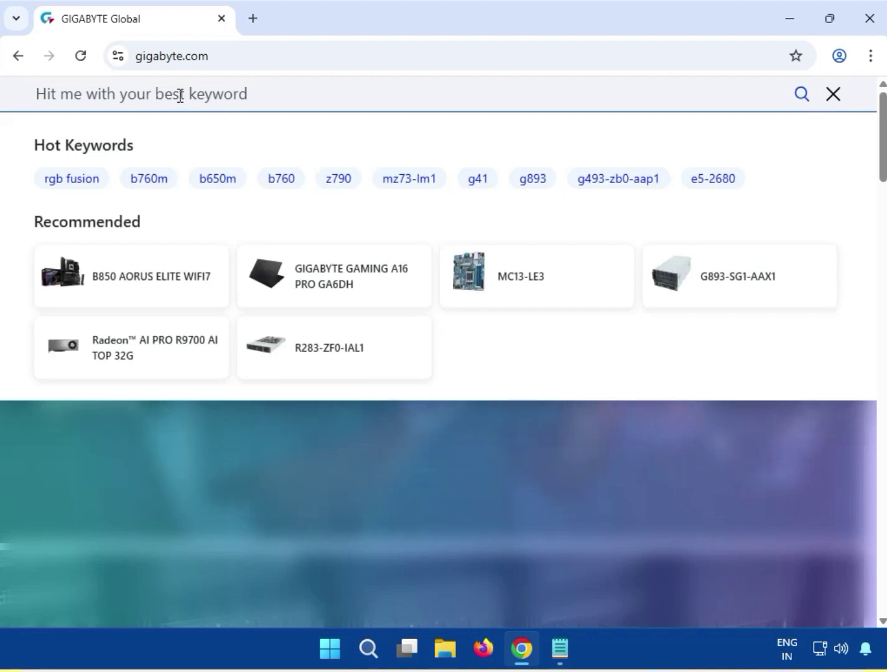
Search the site for "Z890 AORUS ELITE WIFI7" and open that motherboard's page from the product-only results.
left_click(180, 95)
type("Z890 AORUS ELITE WIFI7")
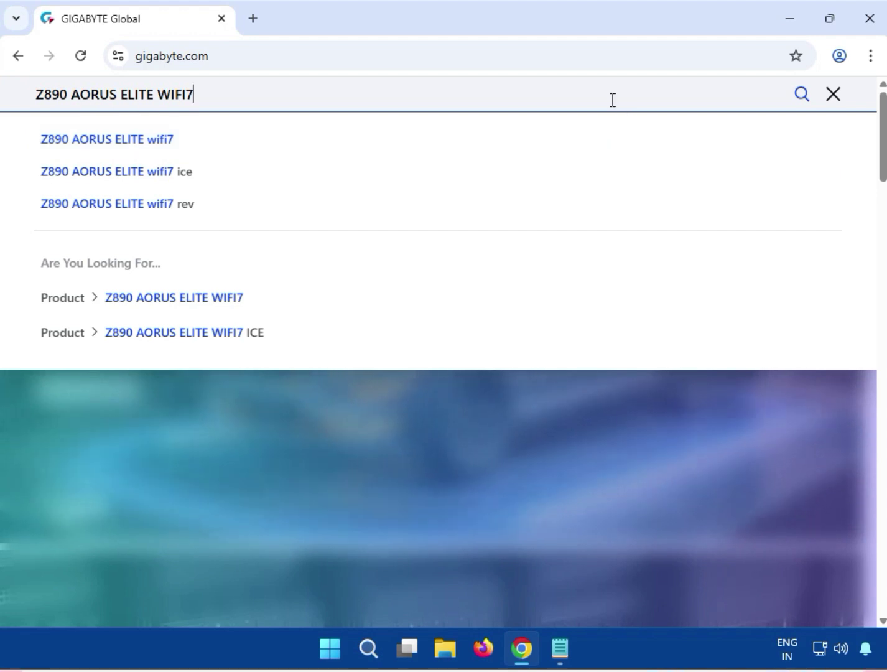
key("Return")
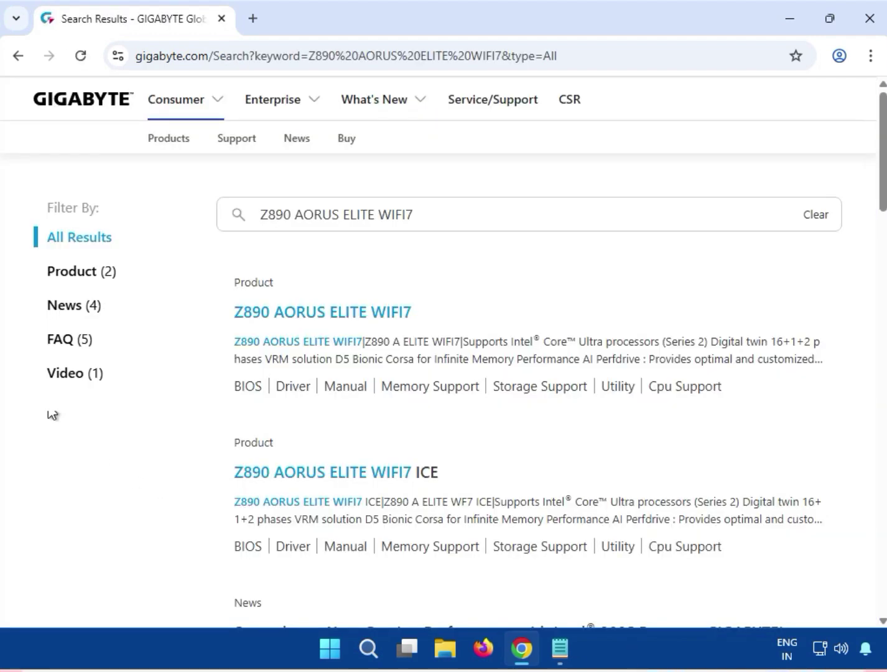
left_click(75, 282)
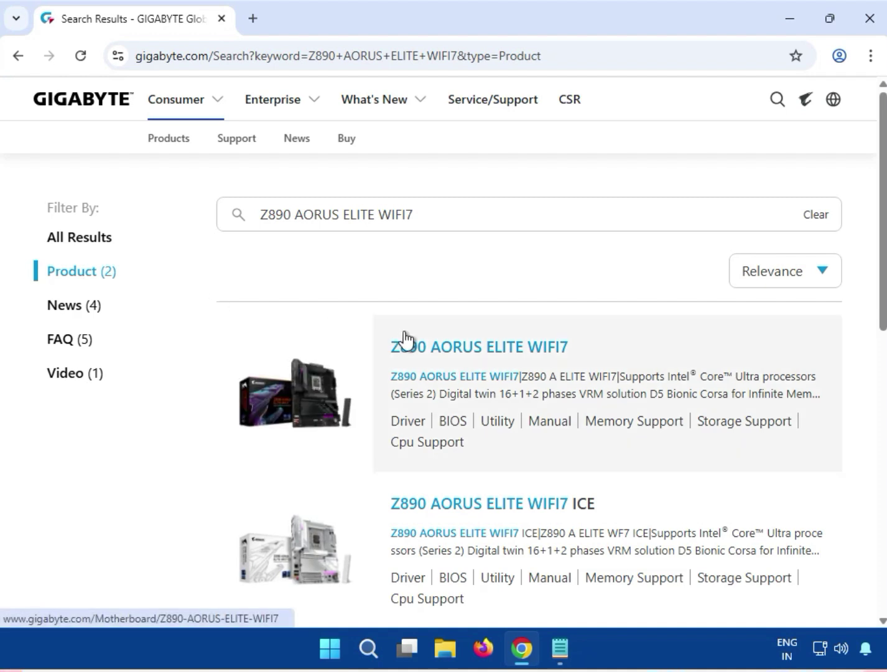
left_click(456, 355)
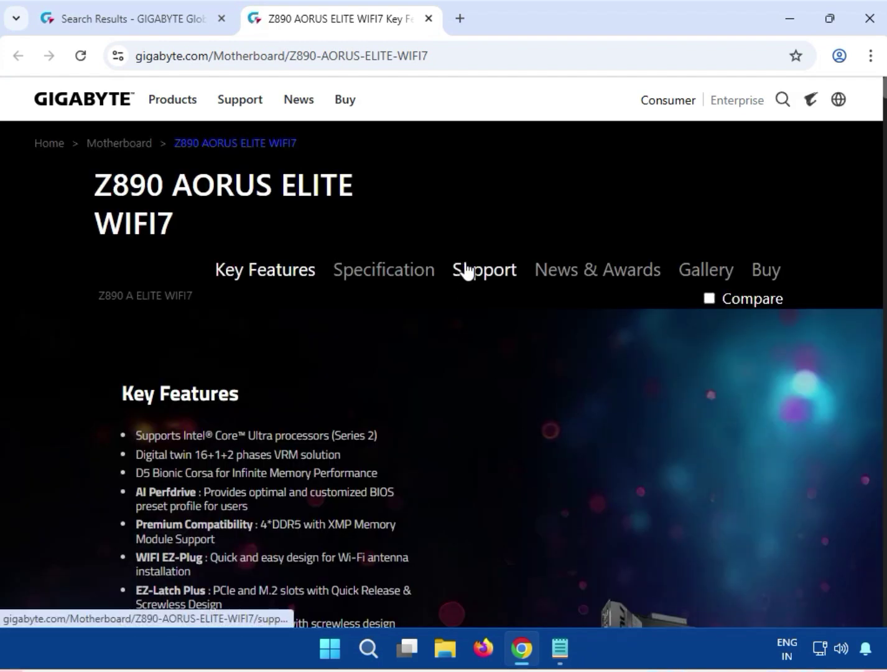
Show the motherboard's support downloads filtered to Windows 11 64bit drivers and look over the driver categories.
left_click(465, 269)
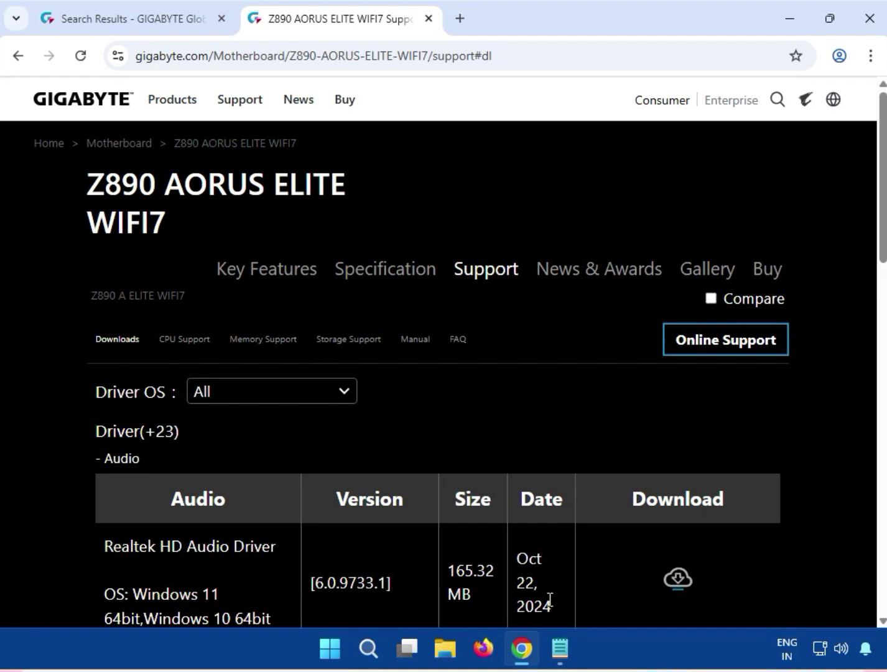
left_click(237, 393)
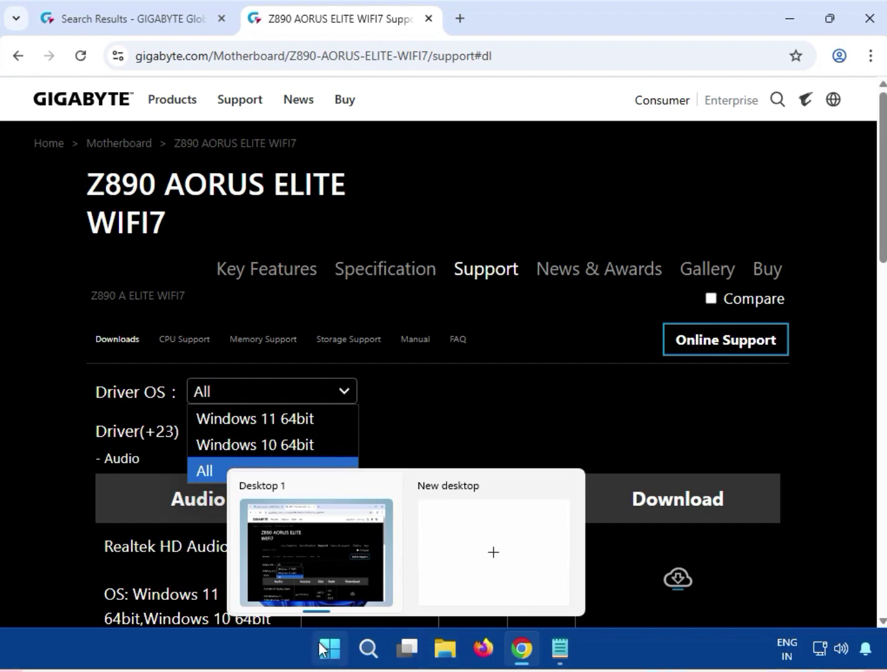
left_click(248, 421)
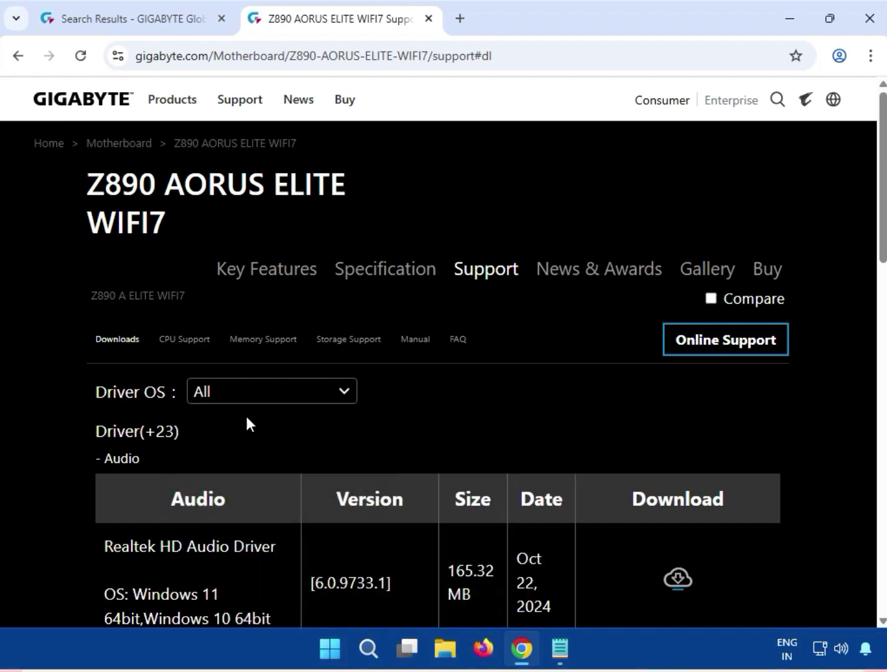
scroll(356, 529, "down", 6)
scroll(358, 532, "up", 6)
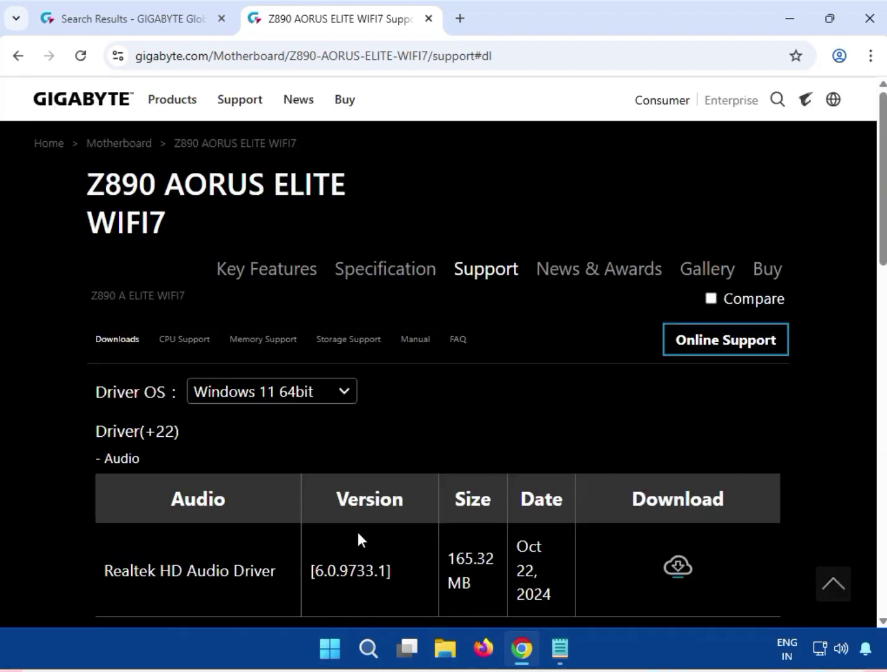
scroll(358, 532, "down", 2)
scroll(358, 532, "down", 4)
scroll(358, 531, "up", 6)
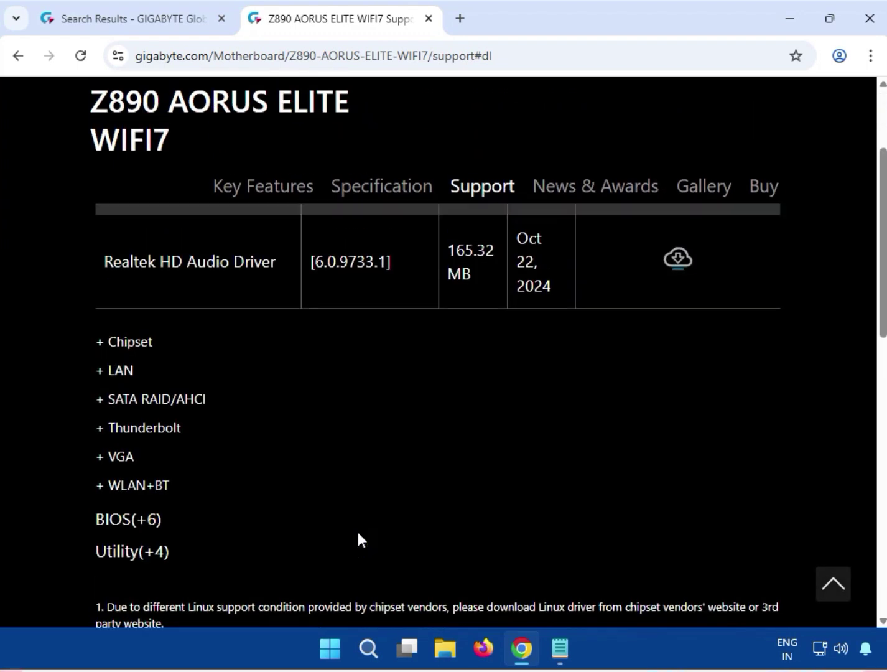
Download the Realtek HD Audio Driver from the Audio category and check its download progress.
left_click_drag(141, 456, 105, 458)
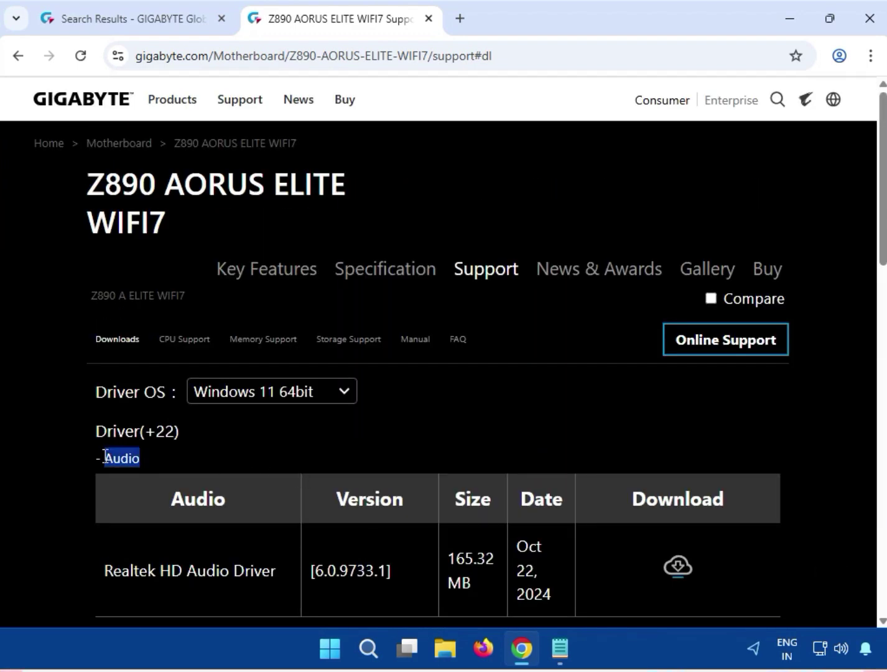
scroll(151, 506, "down", 1)
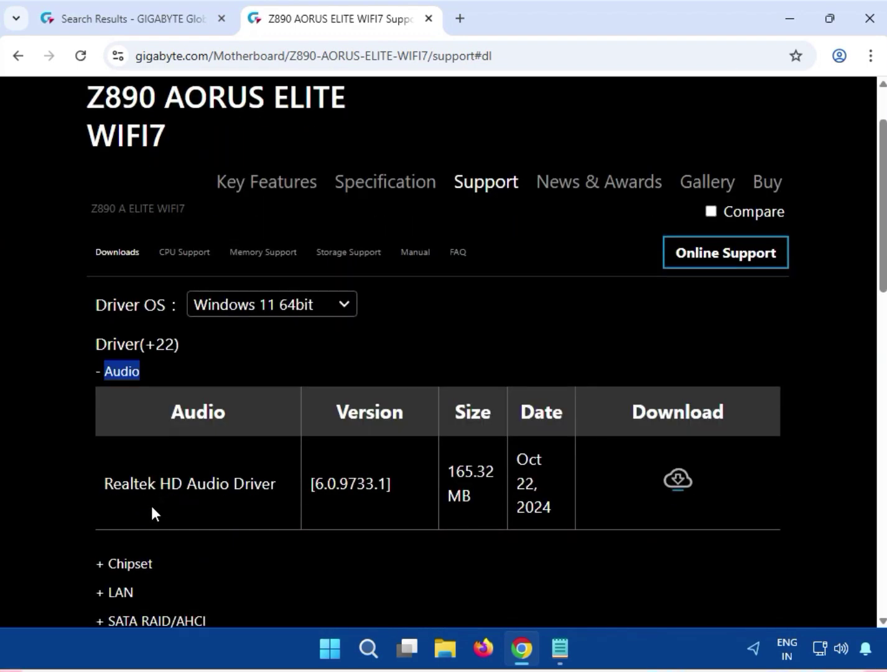
left_click(679, 484)
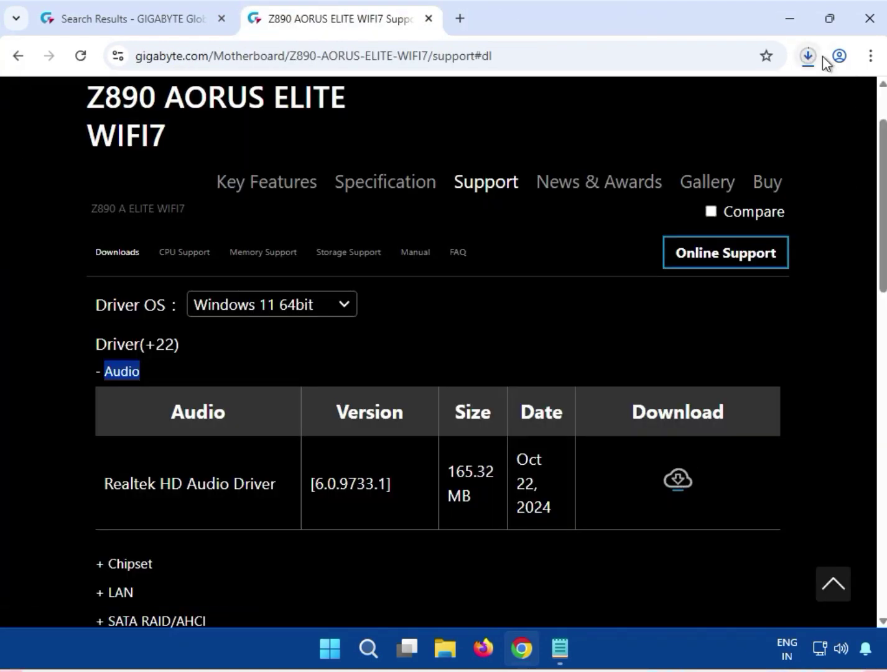
left_click(821, 57)
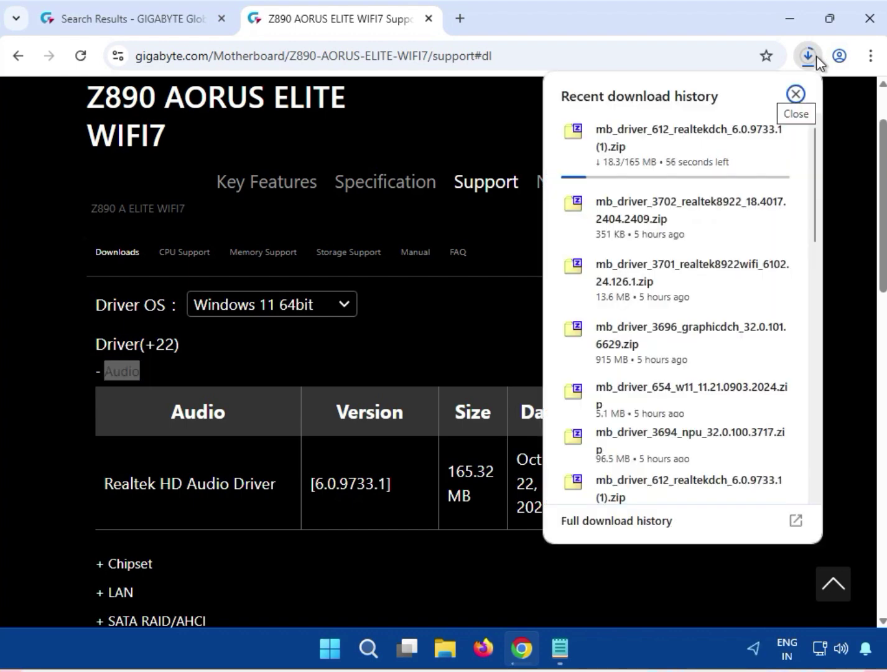
left_click(483, 127)
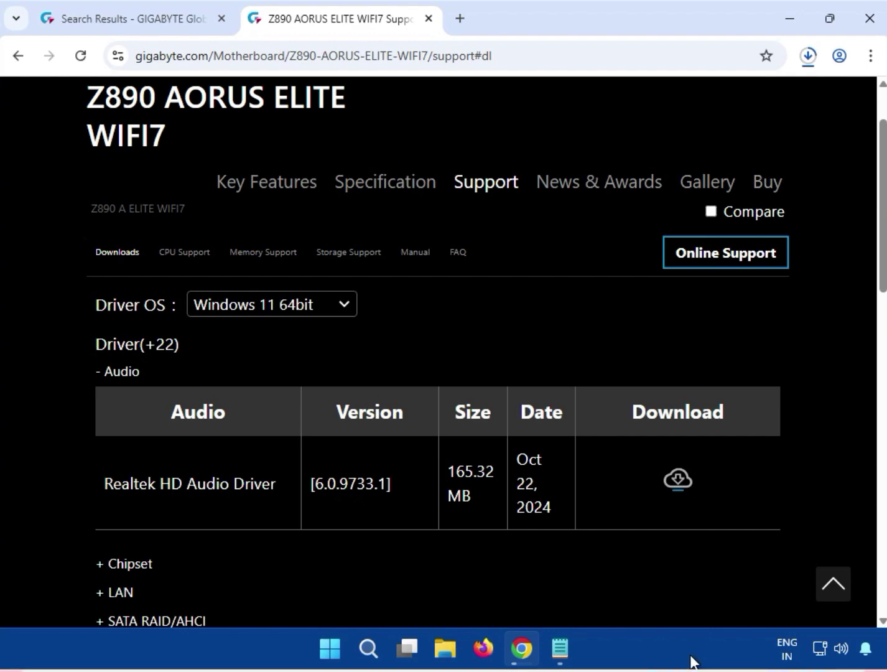
Install the audio driver from the downloaded mb_driver_612_realtekdch_6.0.9733.1 (1).zip, allowing it to make changes, and close the archive.
left_click(808, 56)
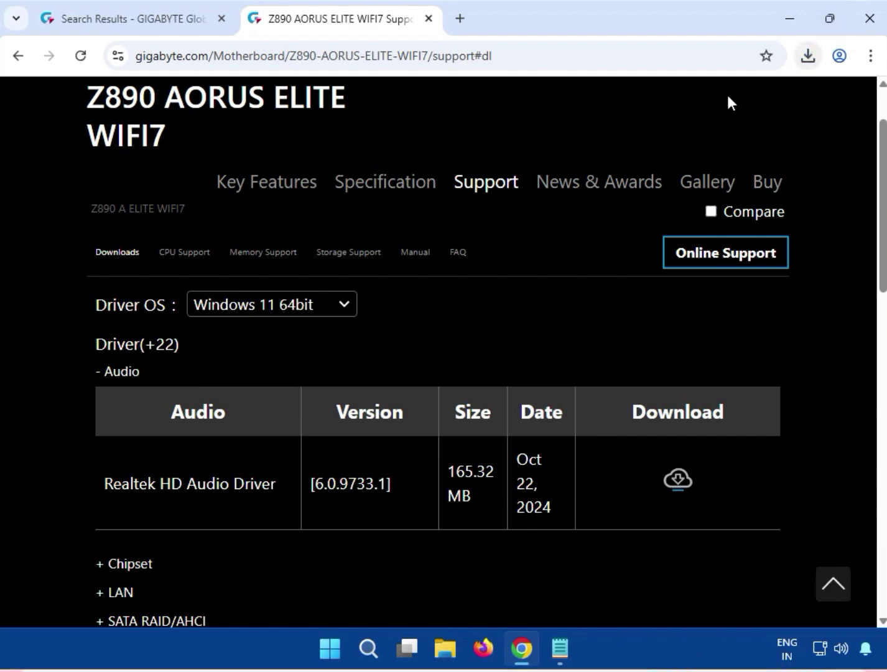
left_click(622, 143)
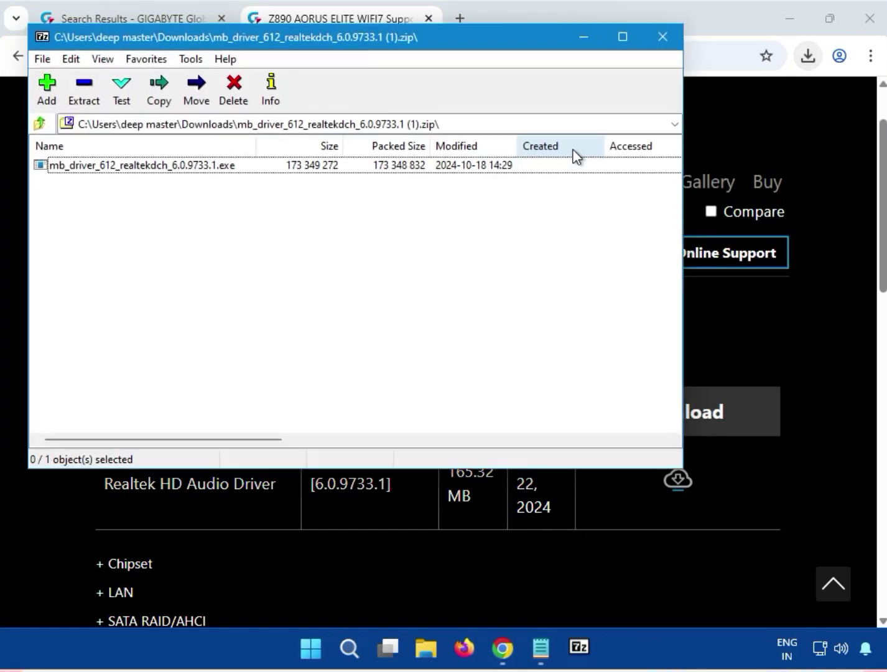
double_click(101, 166)
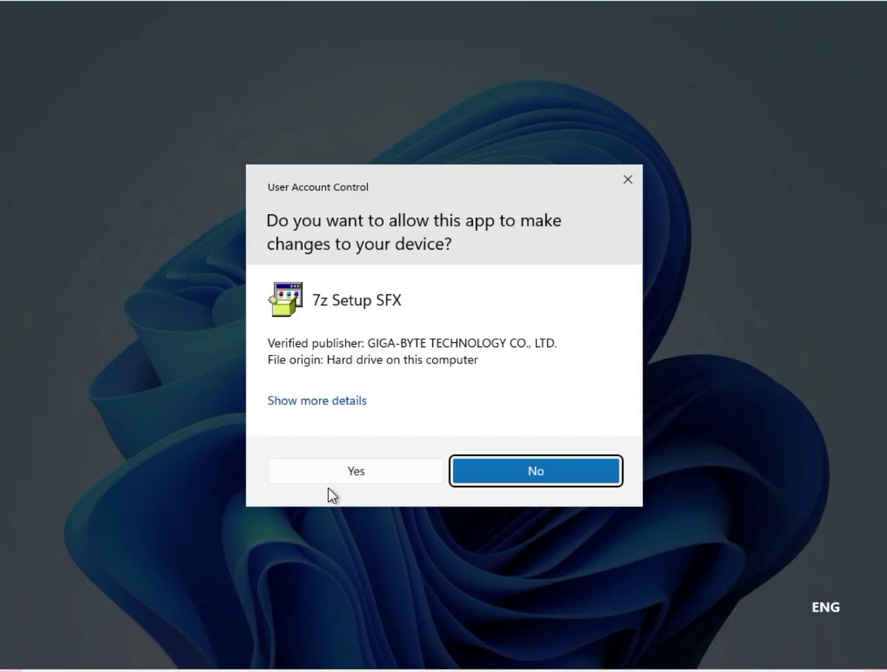
left_click(324, 476)
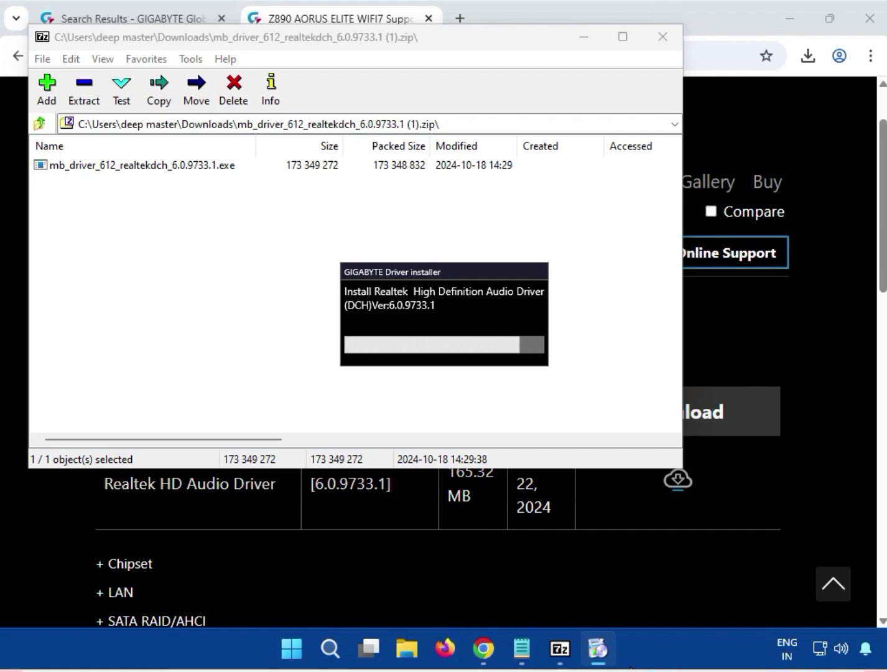
mouse_move(579, 651)
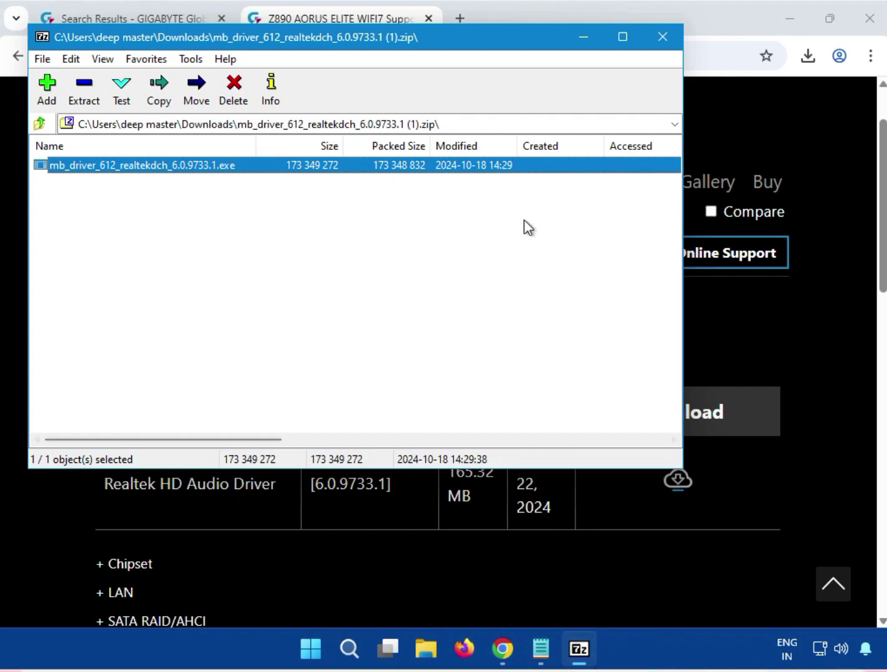
left_click(661, 40)
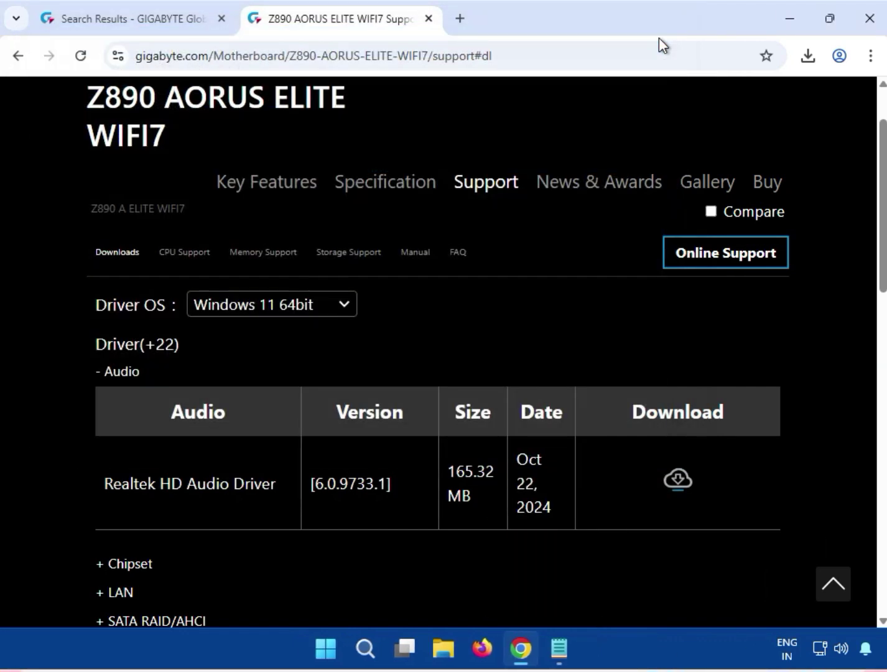
Expand the Chipset driver category and download the Intel NPU (Neural Processing Unit) Driver.
scroll(210, 446, "down", 5)
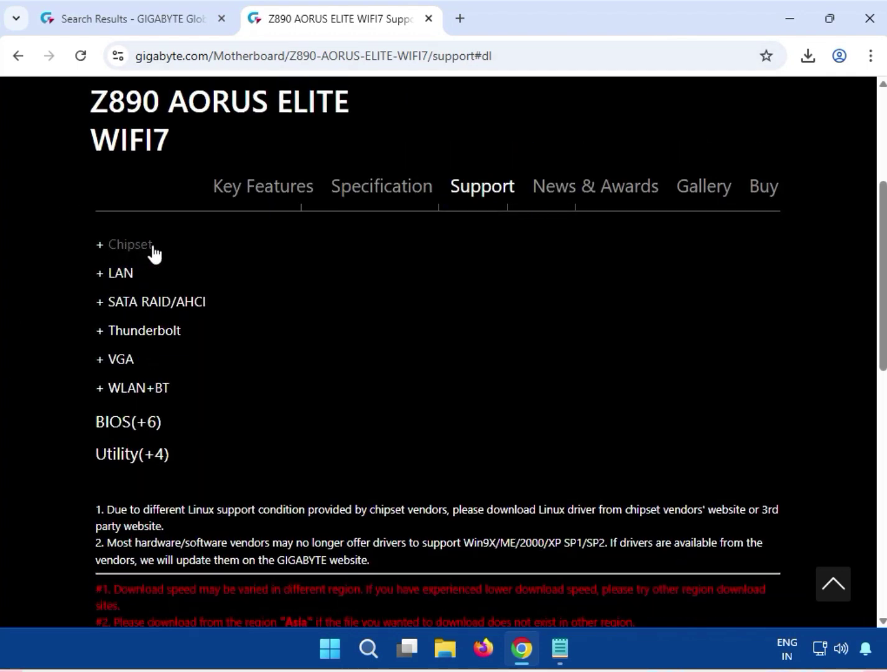
left_click_drag(156, 245, 115, 261)
left_click(119, 244)
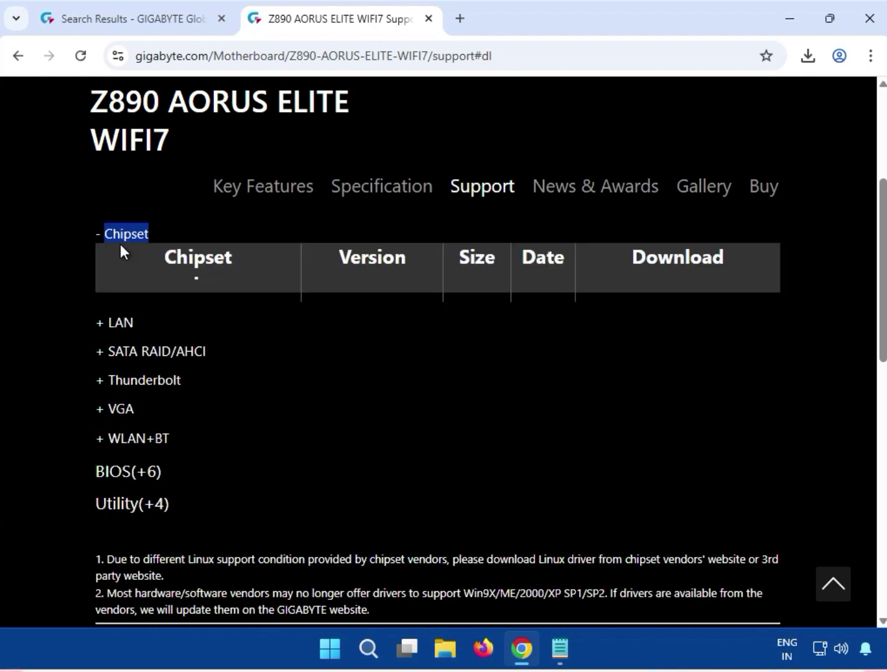
scroll(121, 244, "down", 2)
scroll(126, 297, "up", 3)
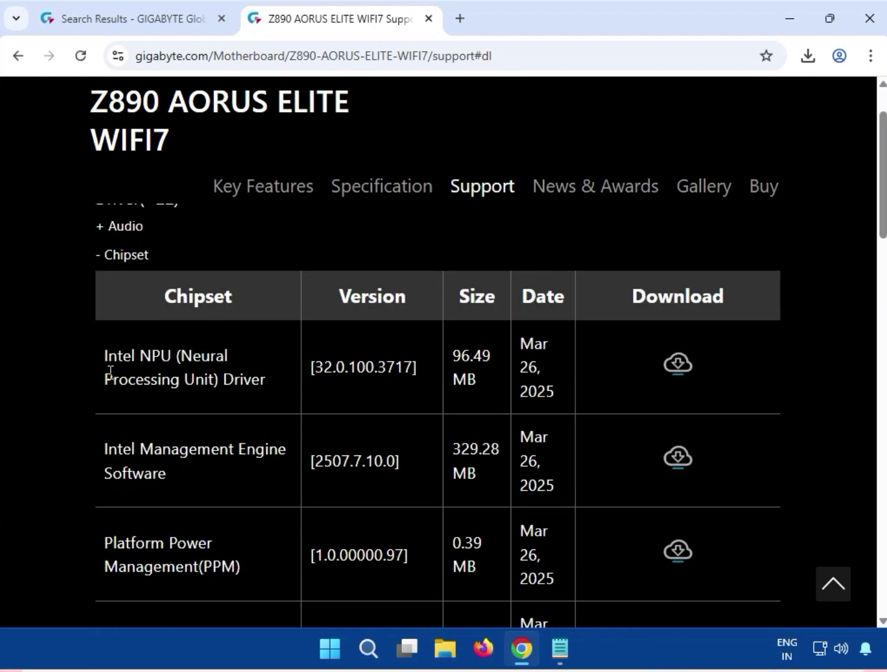
left_click_drag(107, 357, 264, 379)
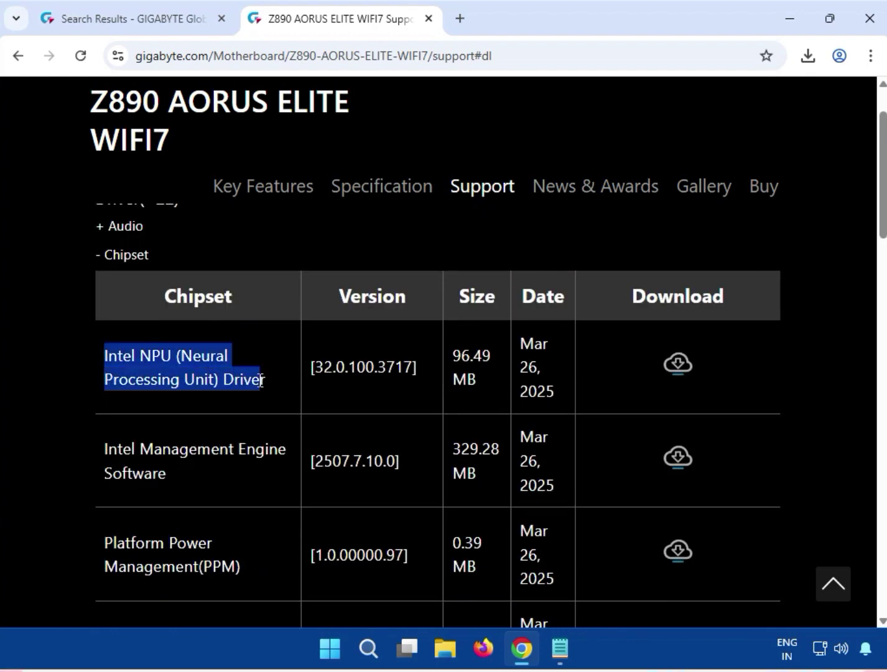
left_click(688, 368)
Install the Intel NPU driver from the downloaded mb_driver_3694_npu_32.0.100.3717 (1).zip, allowing it to make changes, and close the archive.
left_click(807, 63)
left_click(676, 142)
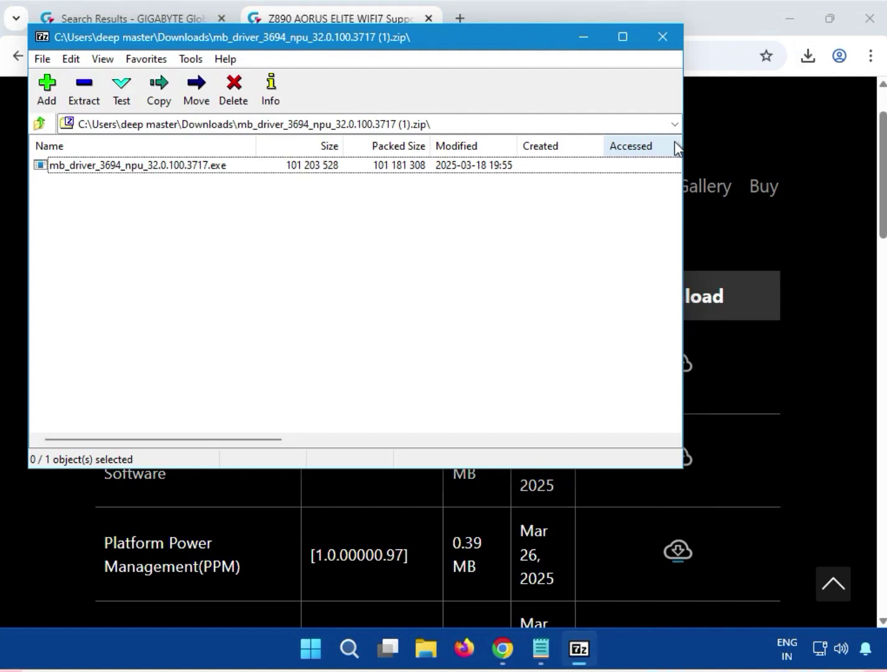
double_click(199, 169)
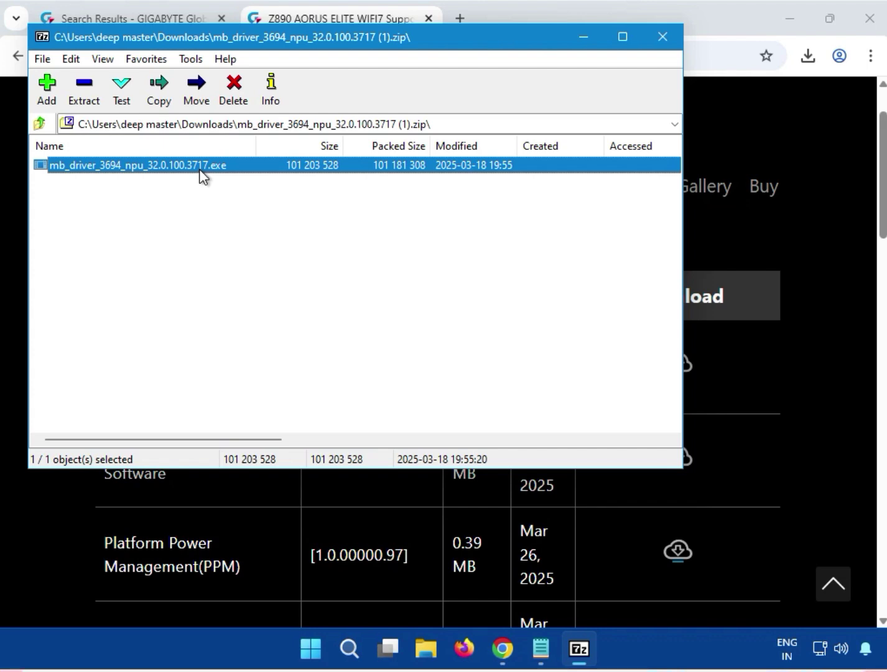
double_click(200, 166)
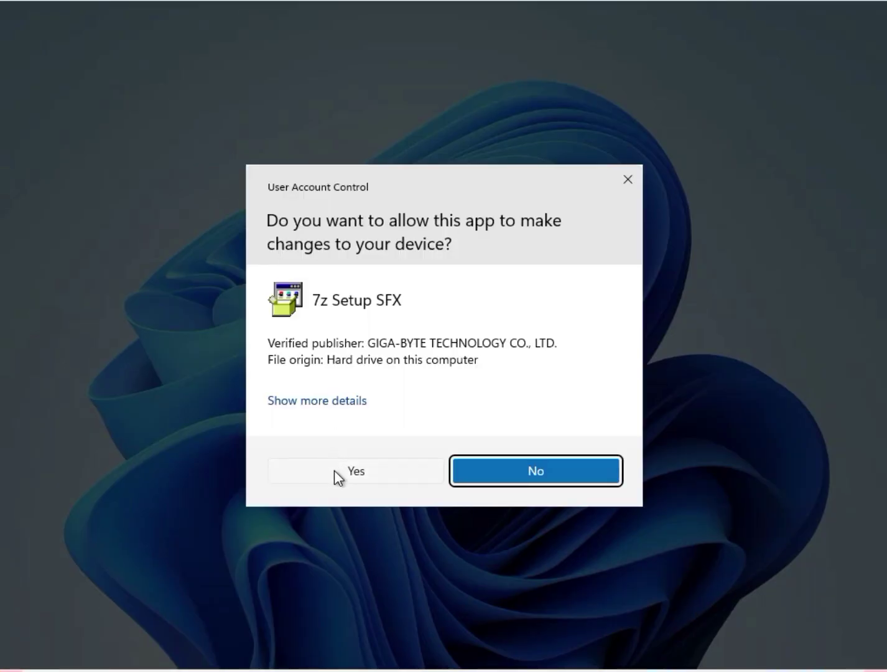
left_click(334, 471)
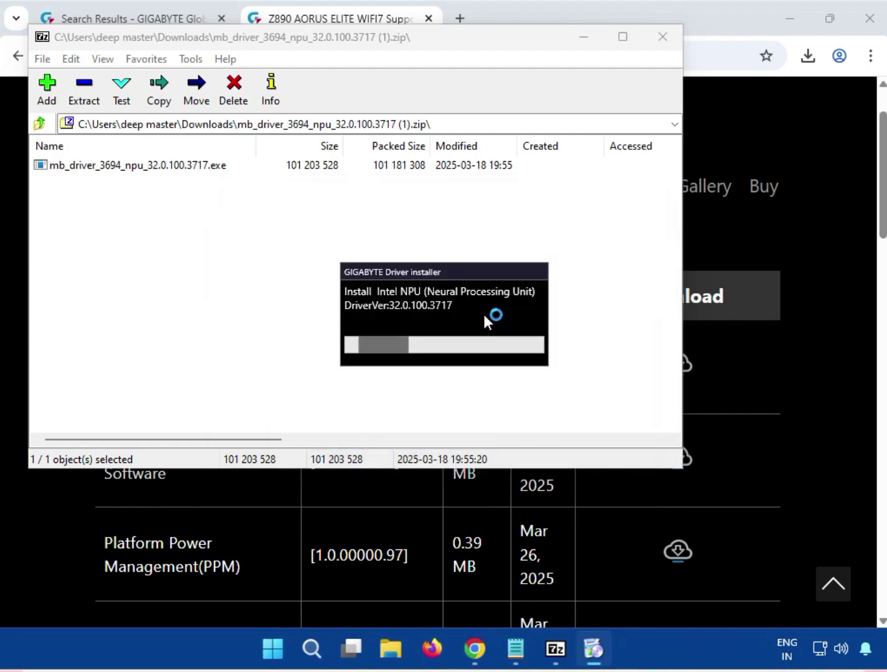
mouse_move(613, 665)
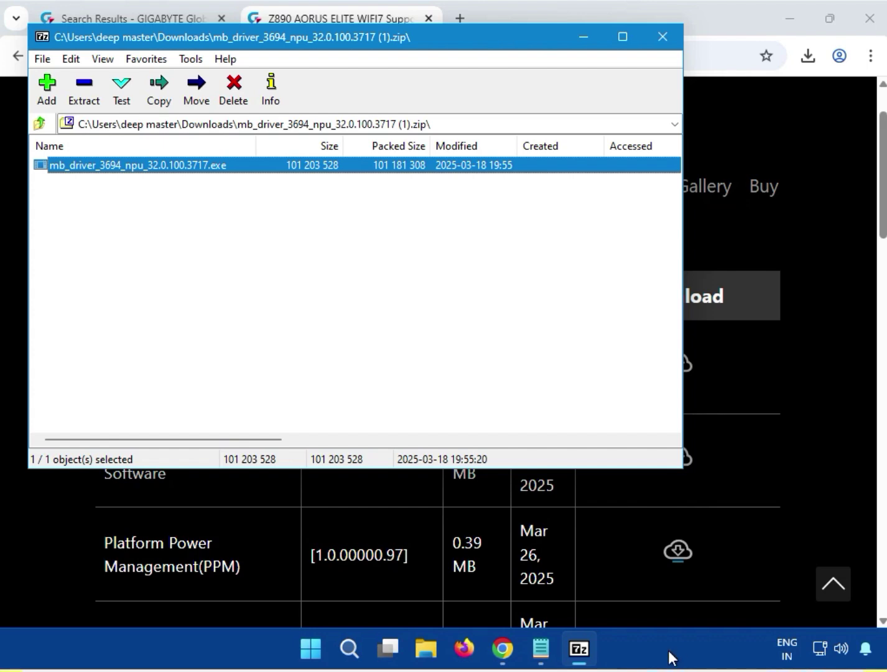
left_click(663, 37)
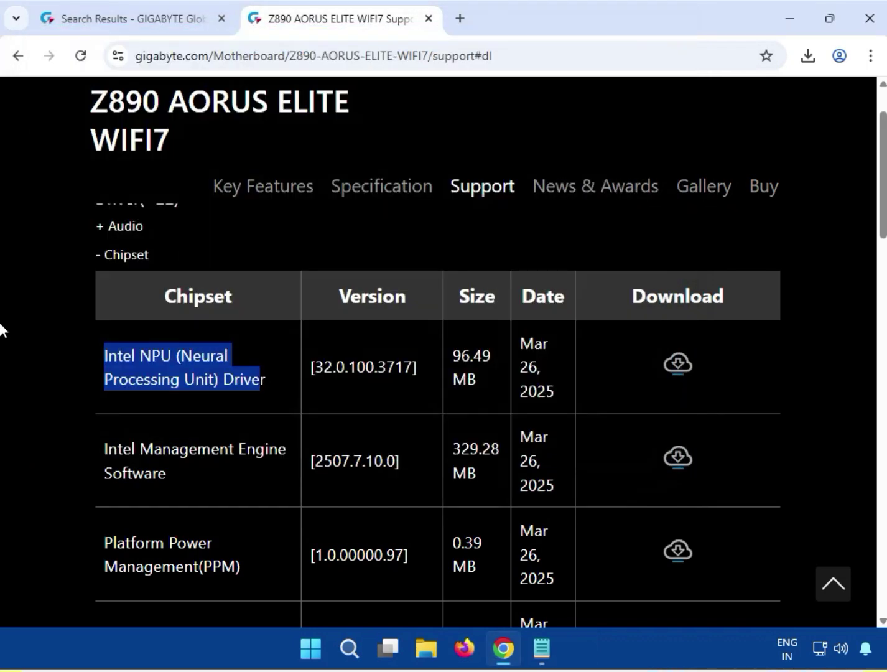
Expand the LAN driver category below the chipset drivers and download the Realtek LAN Driver.
scroll(50, 414, "down", 5)
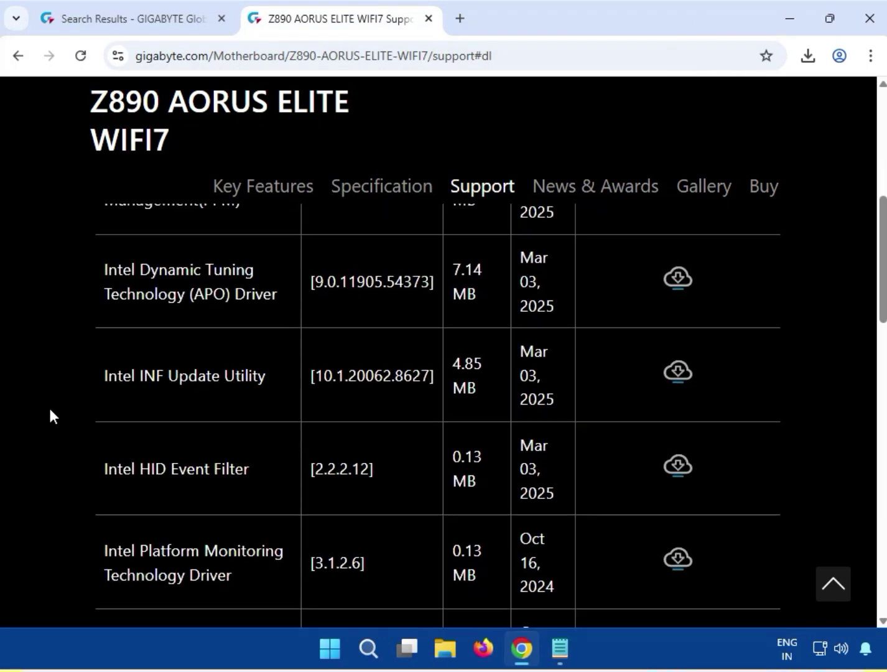
scroll(51, 416, "down", 5)
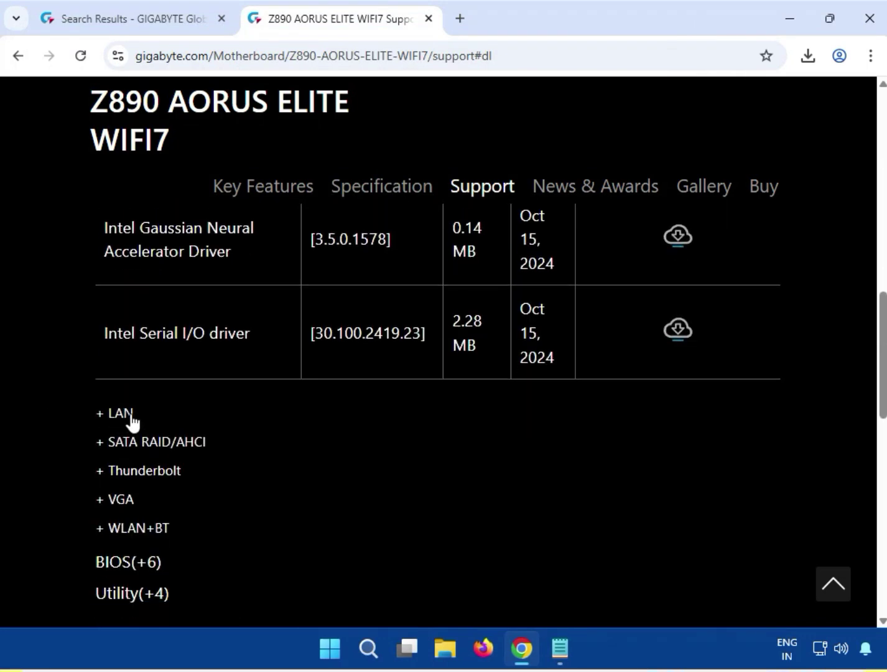
left_click(131, 415)
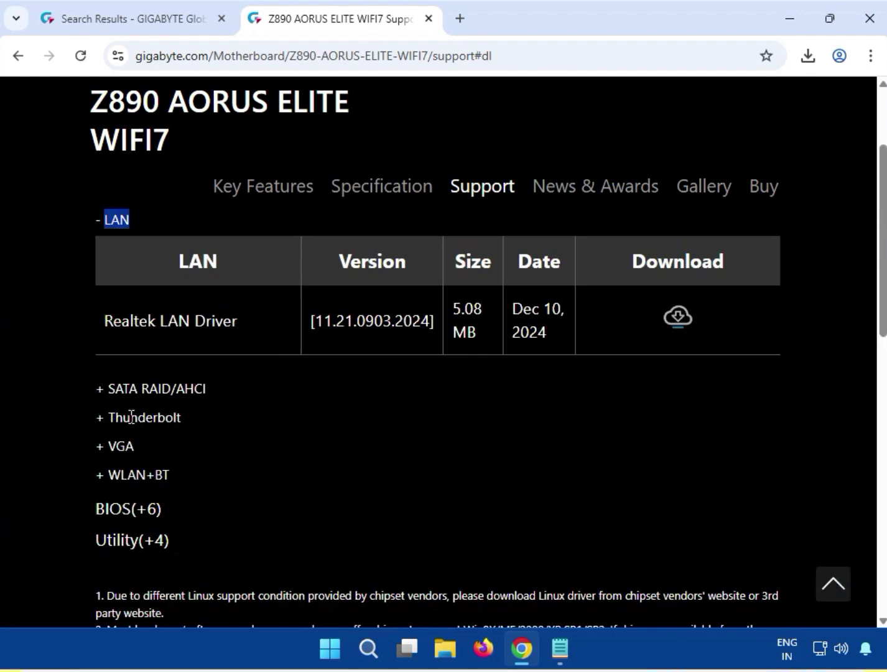
left_click_drag(133, 411, 234, 415)
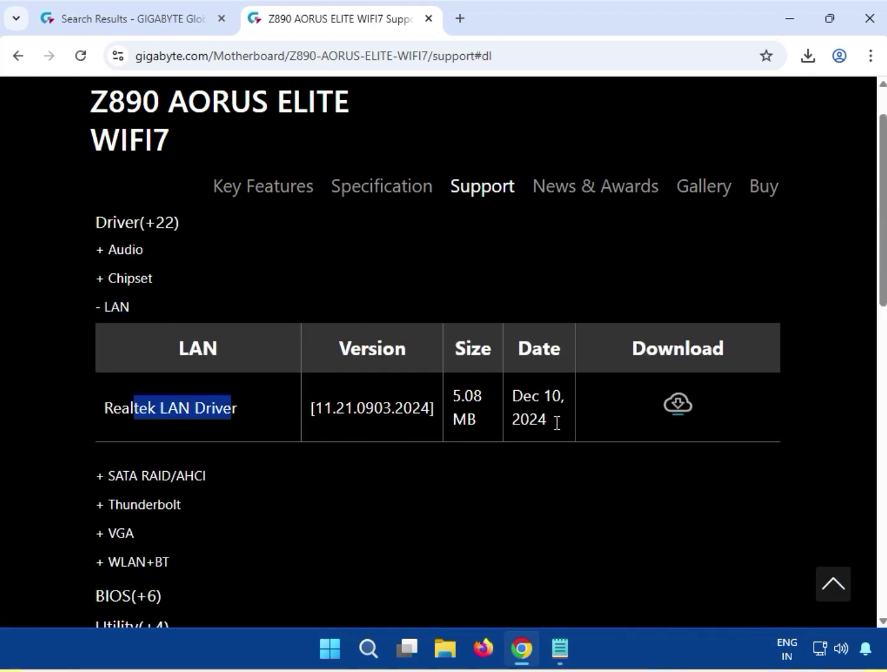
left_click(682, 405)
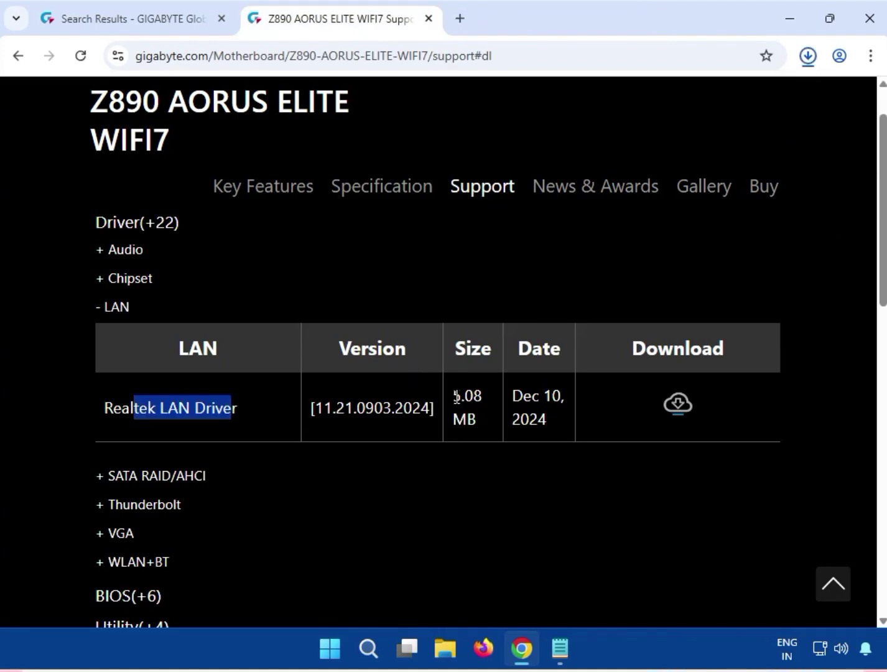
Install the Realtek LAN driver from the downloaded mb_driver_654_w11_11.21.0903.2024 (1).zip, allowing it to make changes, and close the archive.
left_click_drag(457, 396, 474, 398)
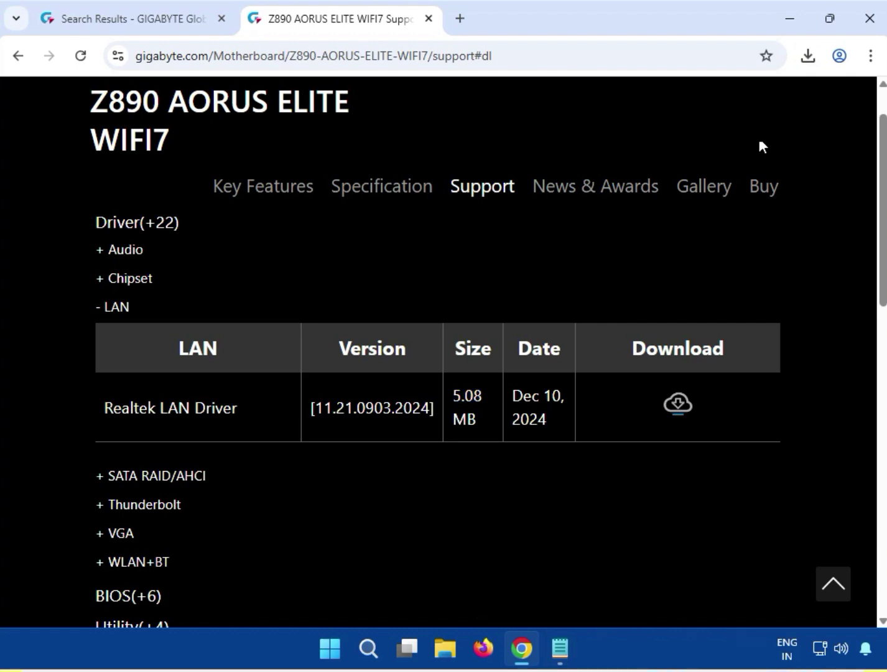
left_click(807, 56)
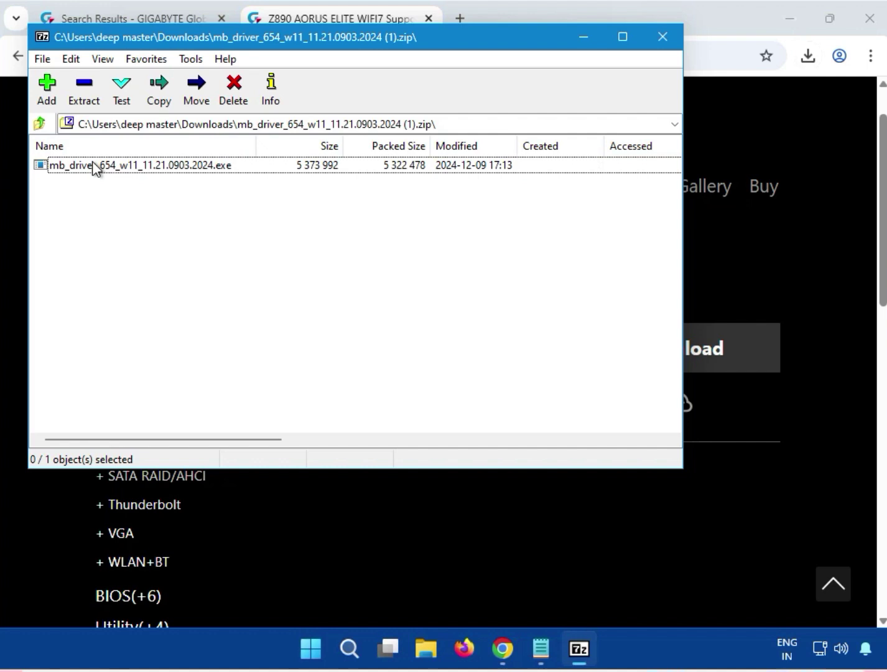
left_click(93, 163)
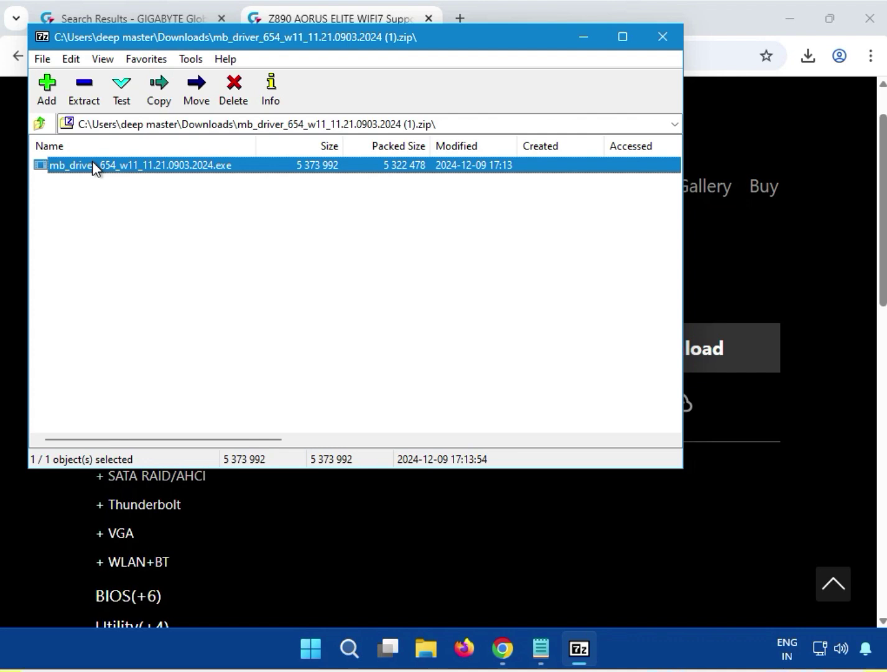
double_click(93, 162)
left_click(313, 468)
left_click(661, 38)
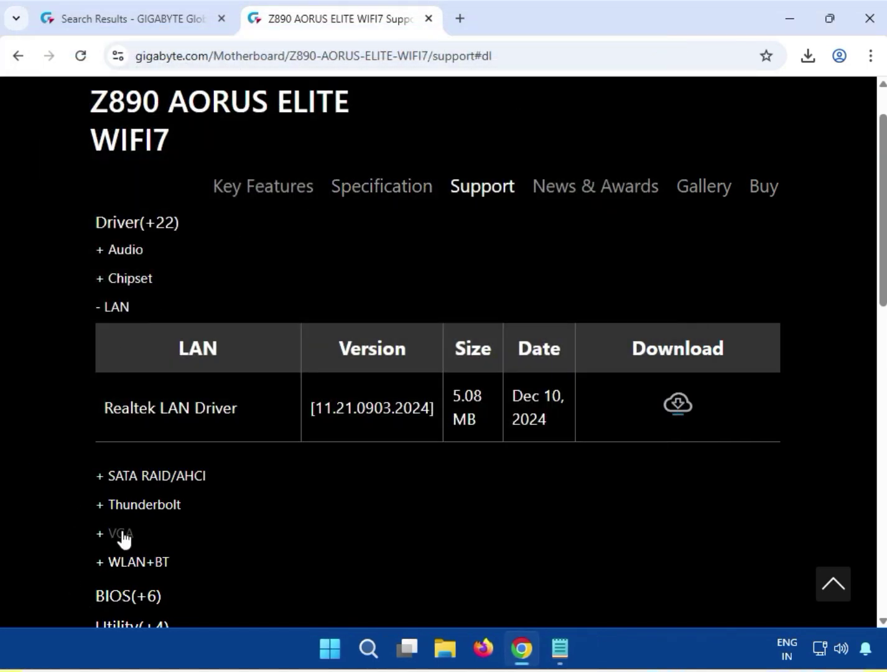
Expand the VGA driver category, download the Intel VGA Driver, and check its progress in the recent download history.
left_click_drag(142, 534, 109, 534)
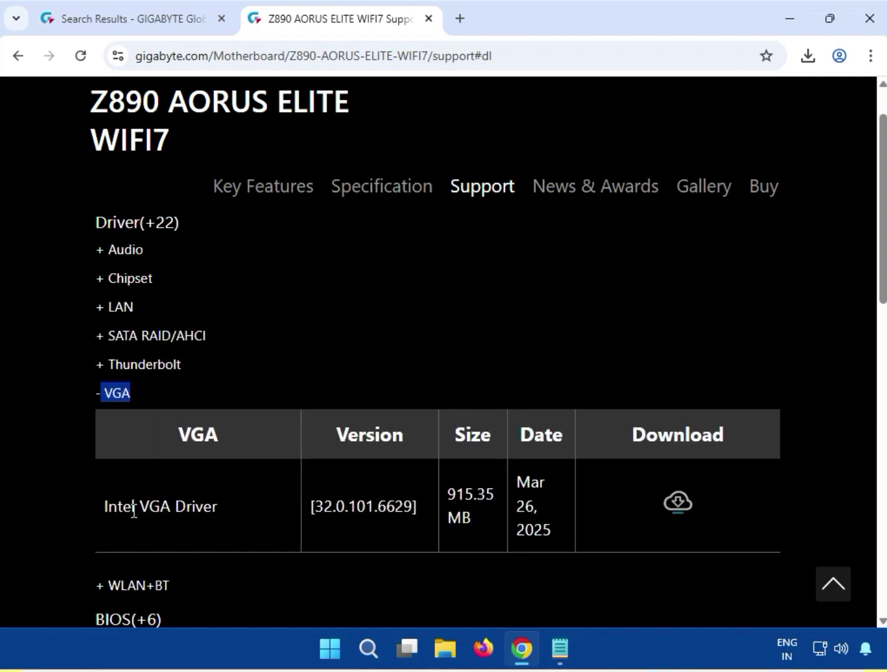
left_click_drag(123, 511, 211, 510)
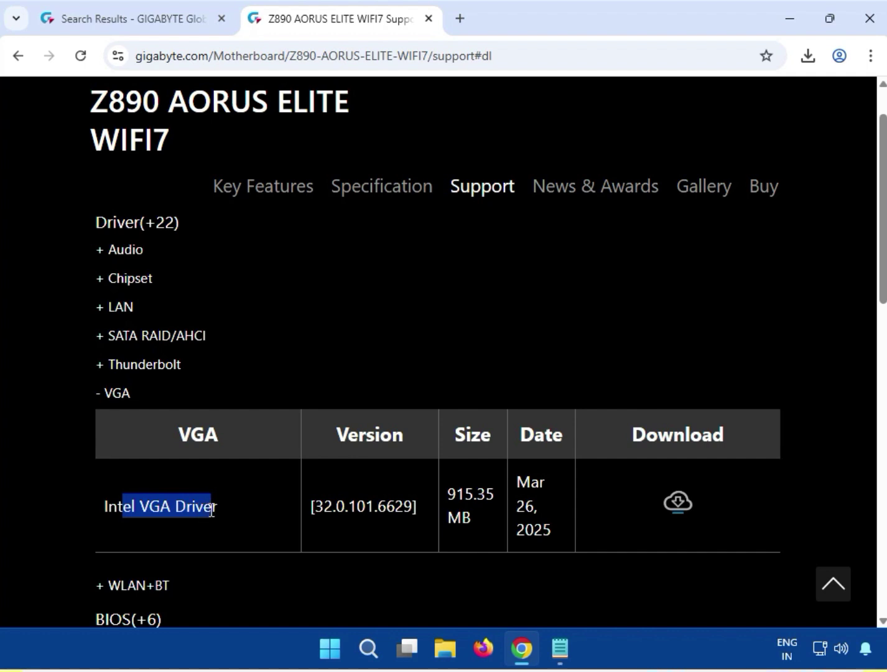
left_click(229, 510)
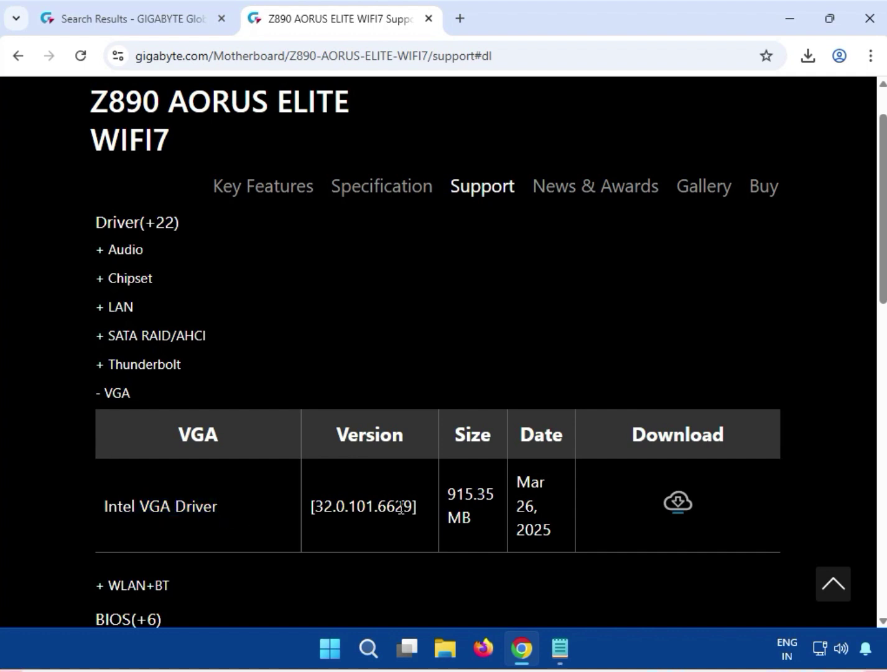
left_click(677, 501)
left_click(809, 57)
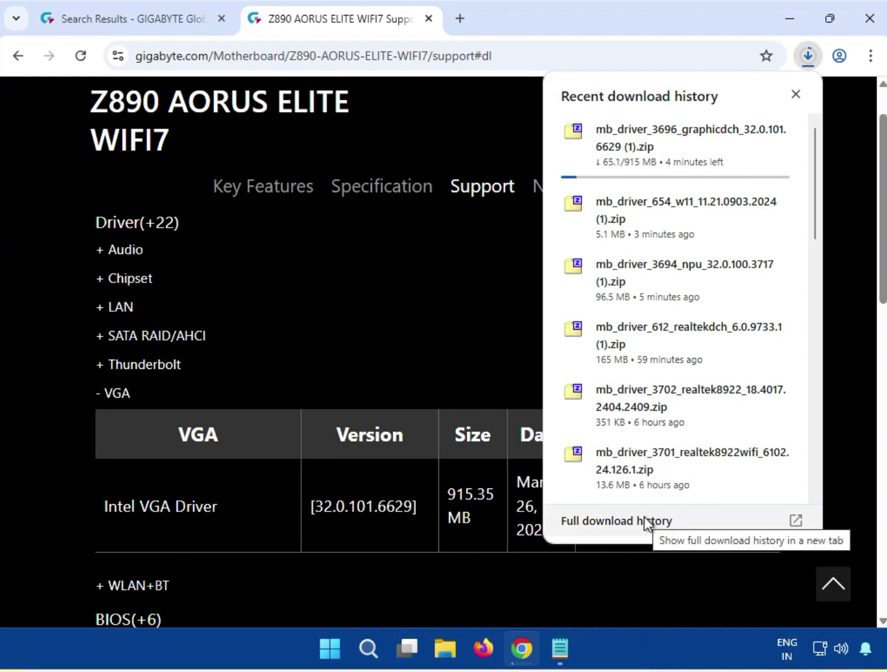
scroll(670, 438, "down", 5)
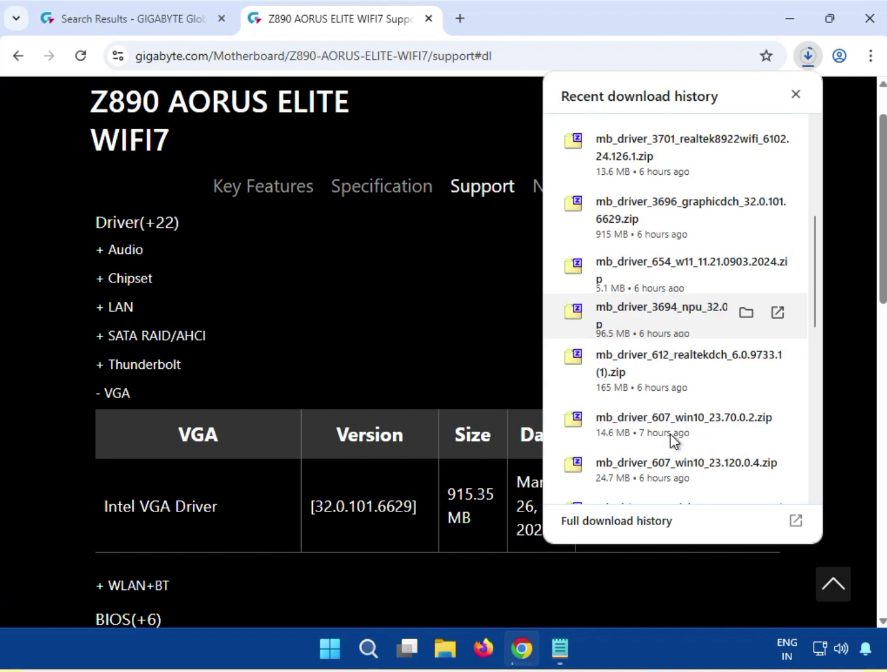
scroll(670, 434, "up", 5)
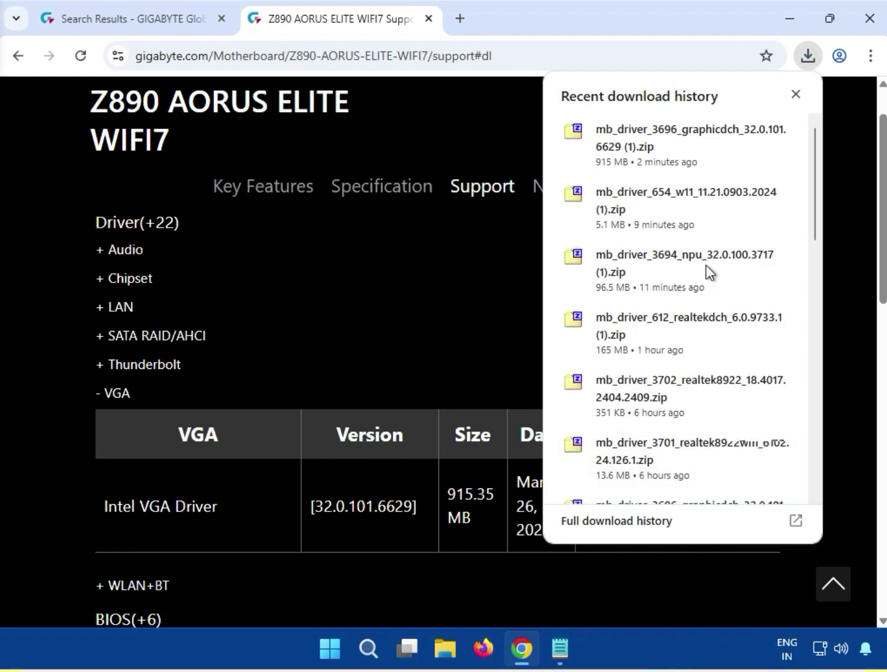
Install the Intel VGA driver from the downloaded mb_driver_3696_graphicdch_32.0.101.6629 (1).zip, allowing it to make changes, and close the archive.
left_click(632, 153)
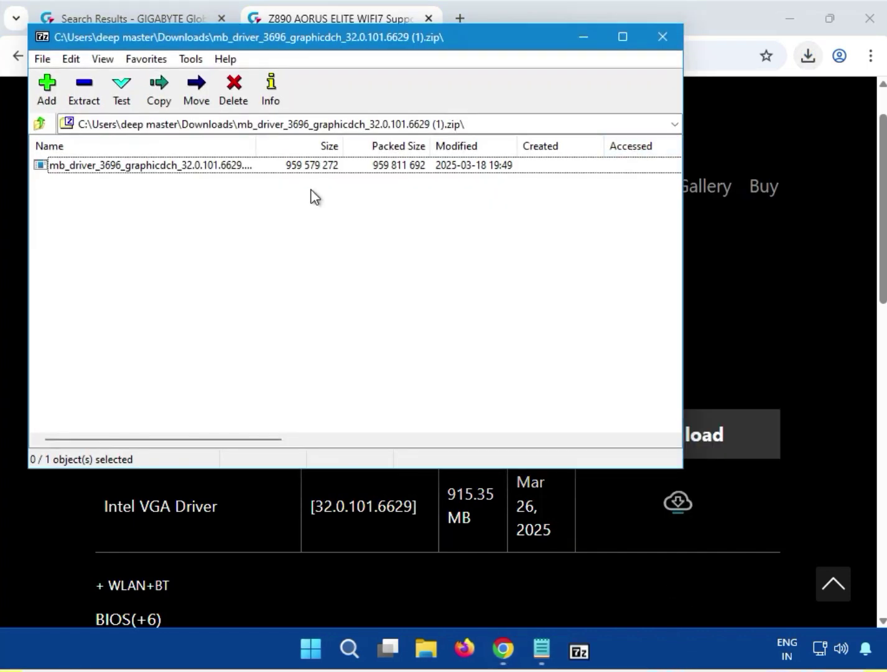
double_click(82, 167)
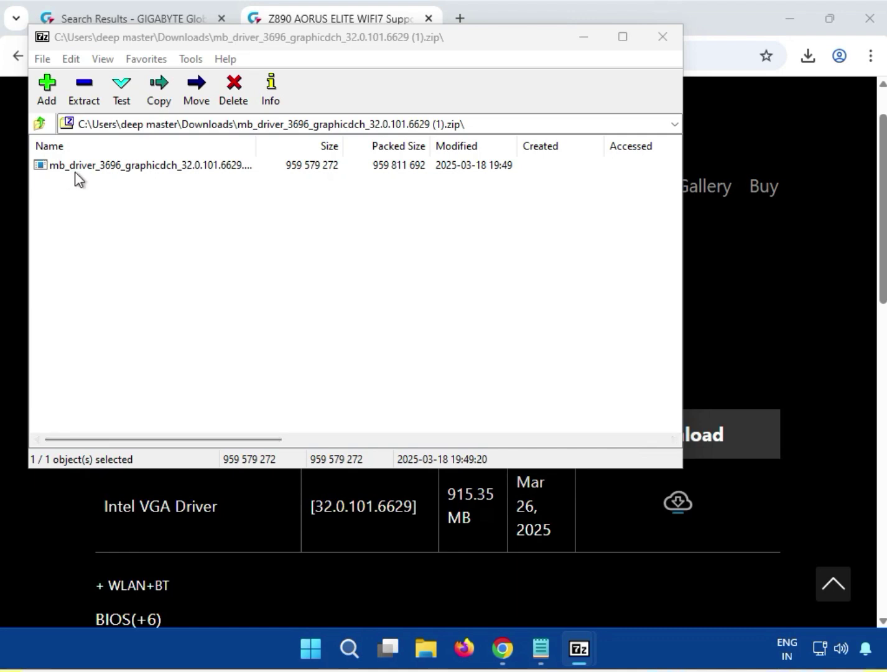
left_click(139, 174)
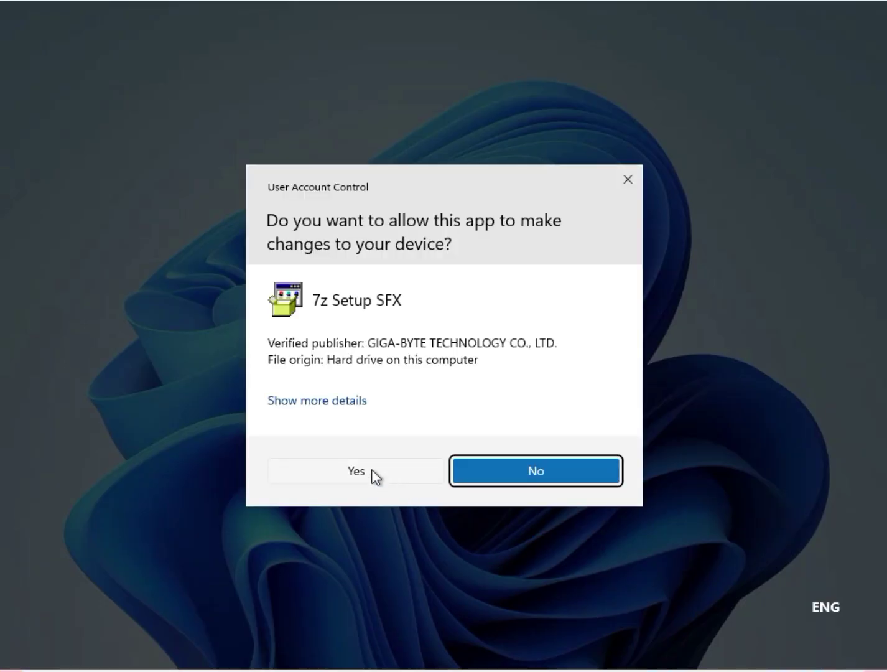
left_click(371, 470)
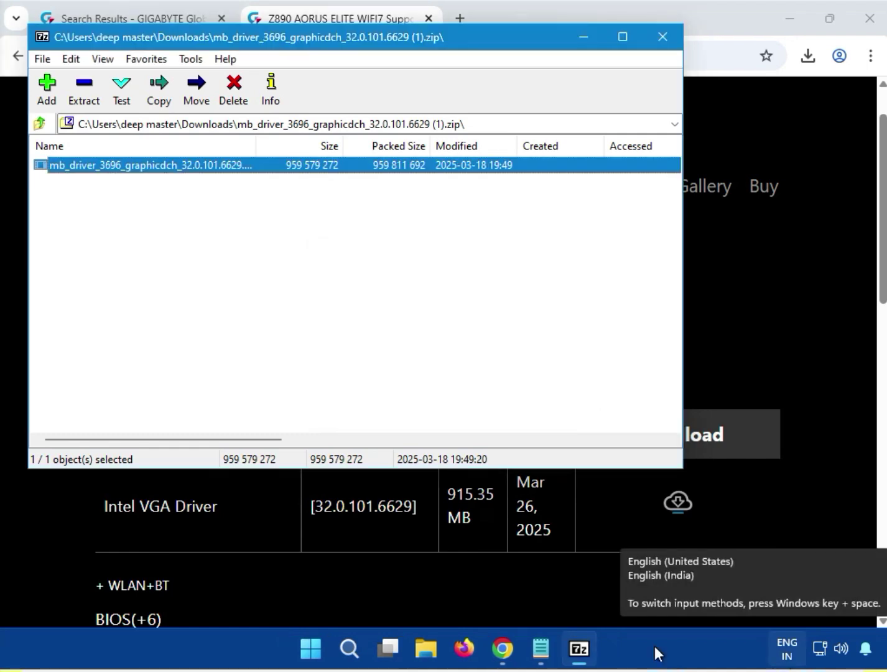
left_click(671, 37)
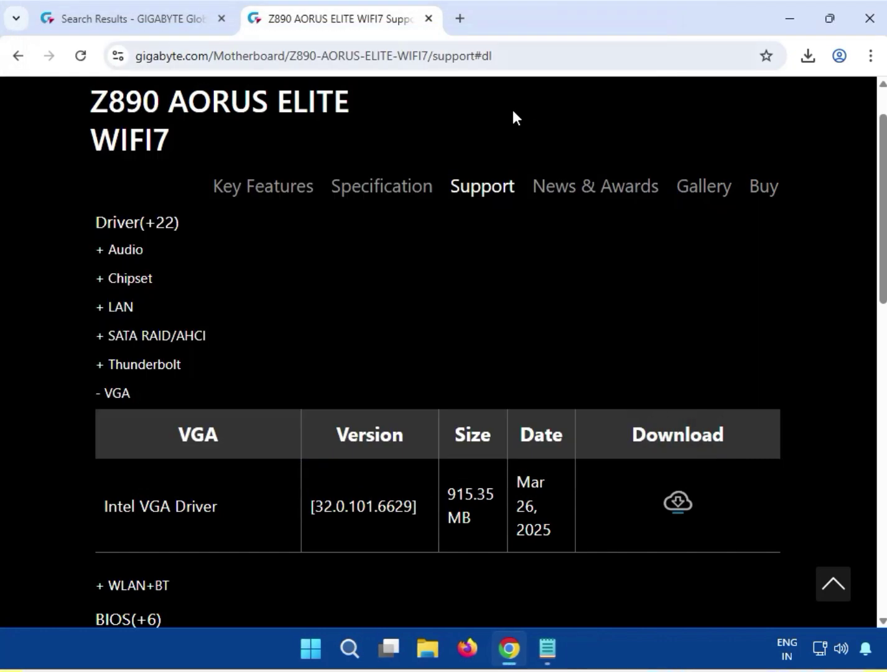
Expand the WLAN+BT driver category and download the Realtek Bluetooth driver, version 18.4017.2404.2409.
scroll(210, 417, "down", 3)
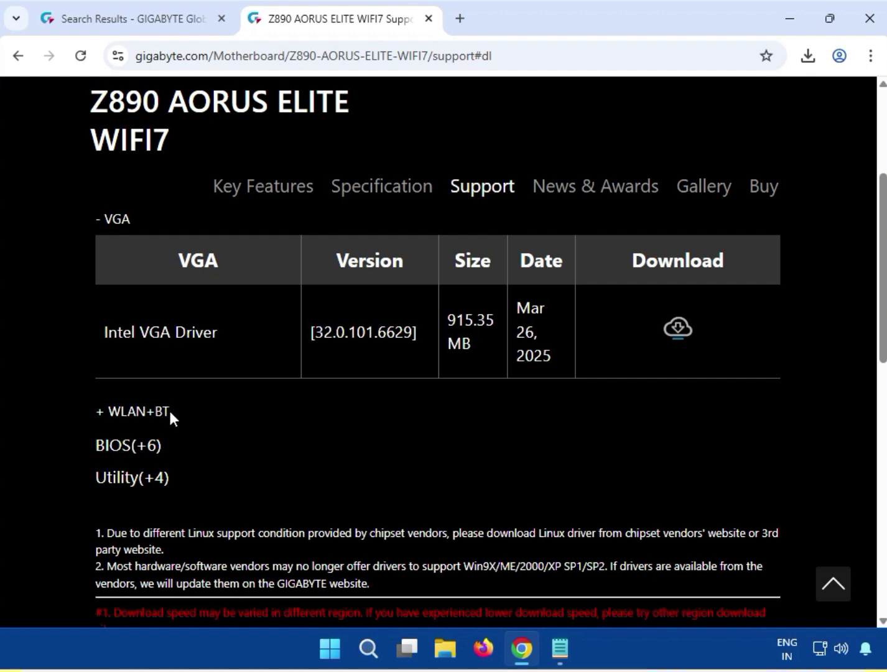
left_click_drag(169, 411, 112, 418)
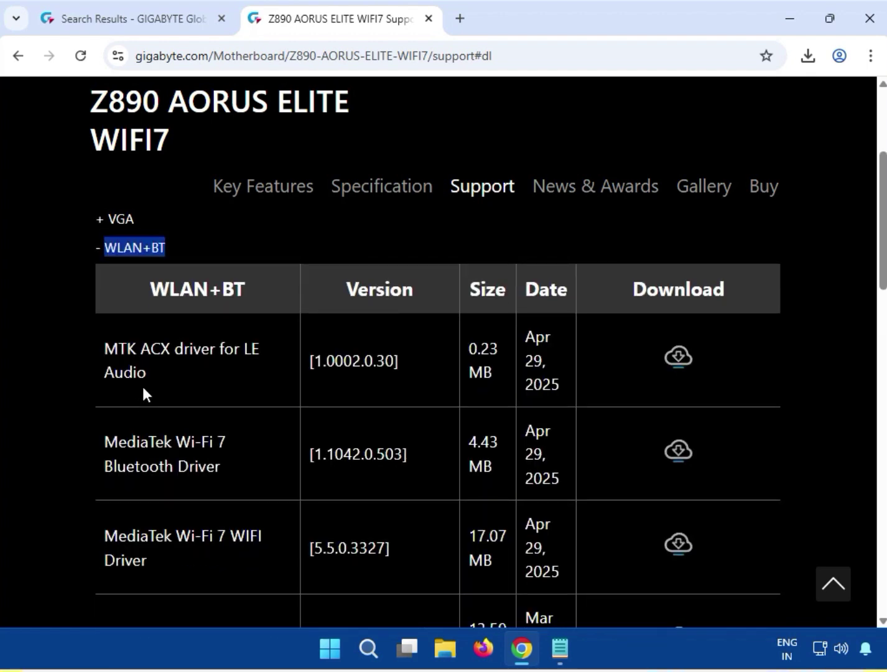
scroll(129, 380, "down", 4)
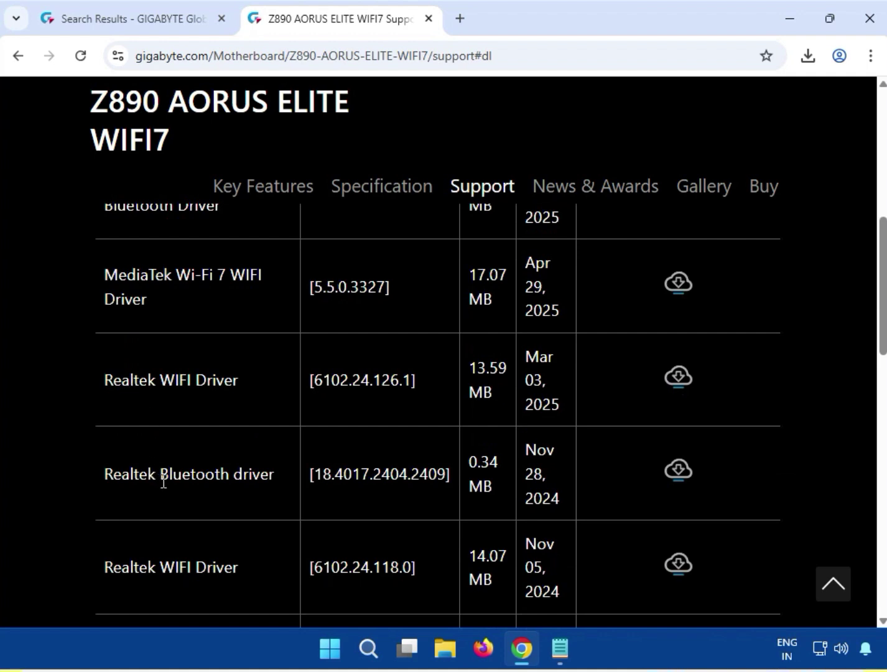
left_click_drag(161, 479, 274, 480)
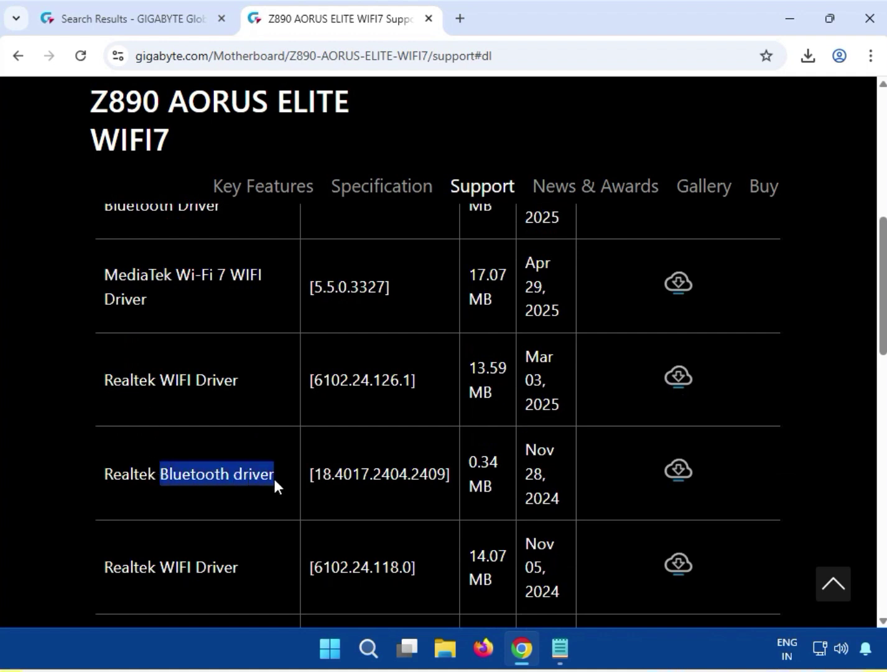
left_click(688, 471)
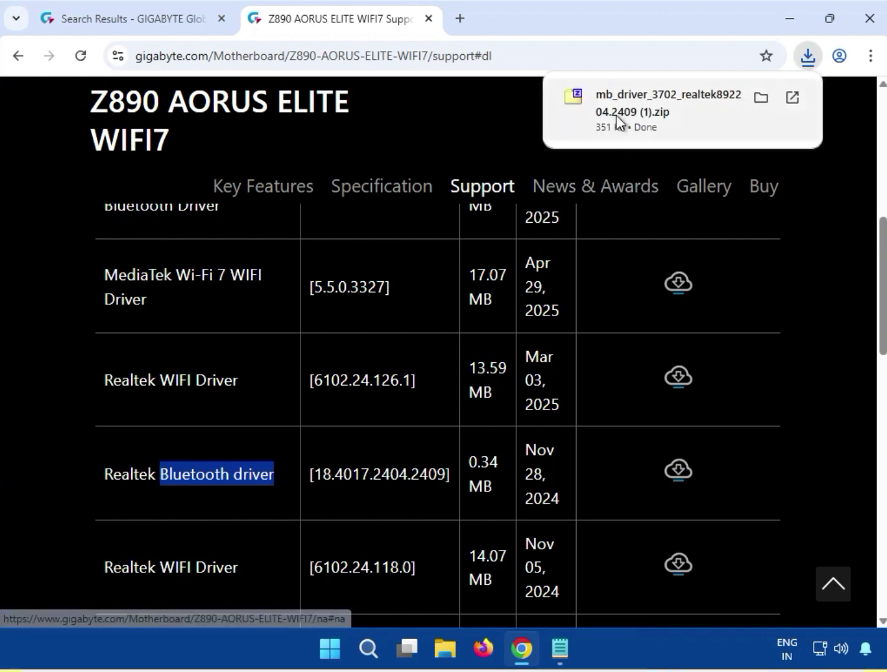
Install the Realtek Bluetooth driver from the downloaded mb_driver_3702_realtek8922_18.4017.2404.2409 (1).zip, allowing it to make changes, and close the archive.
left_click(624, 114)
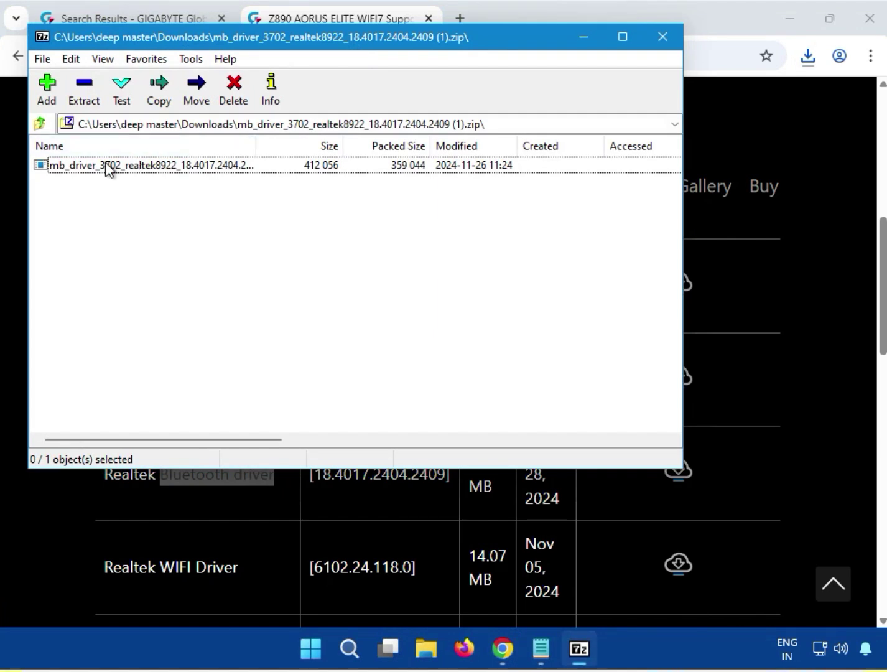
left_click(105, 164)
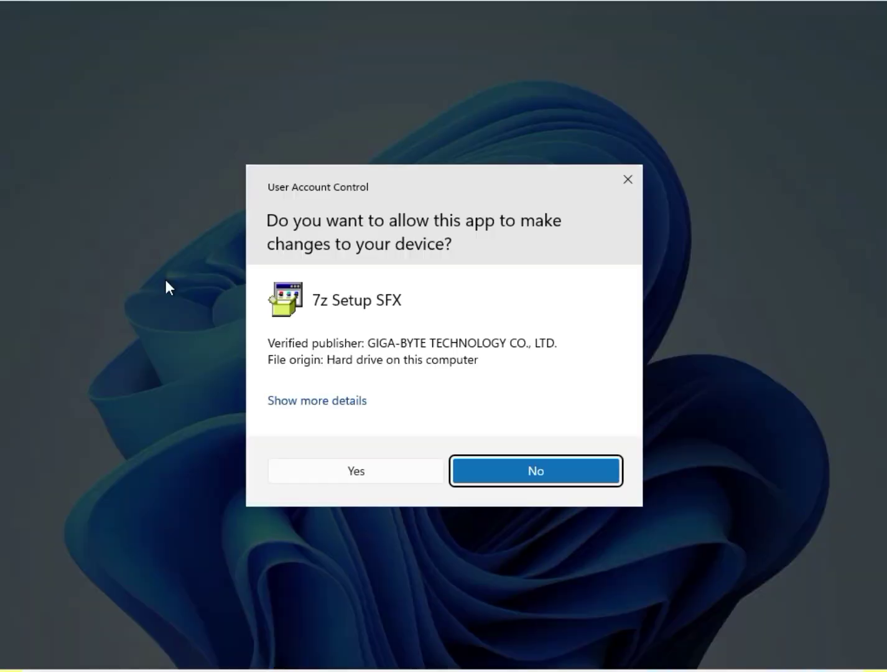
left_click(364, 477)
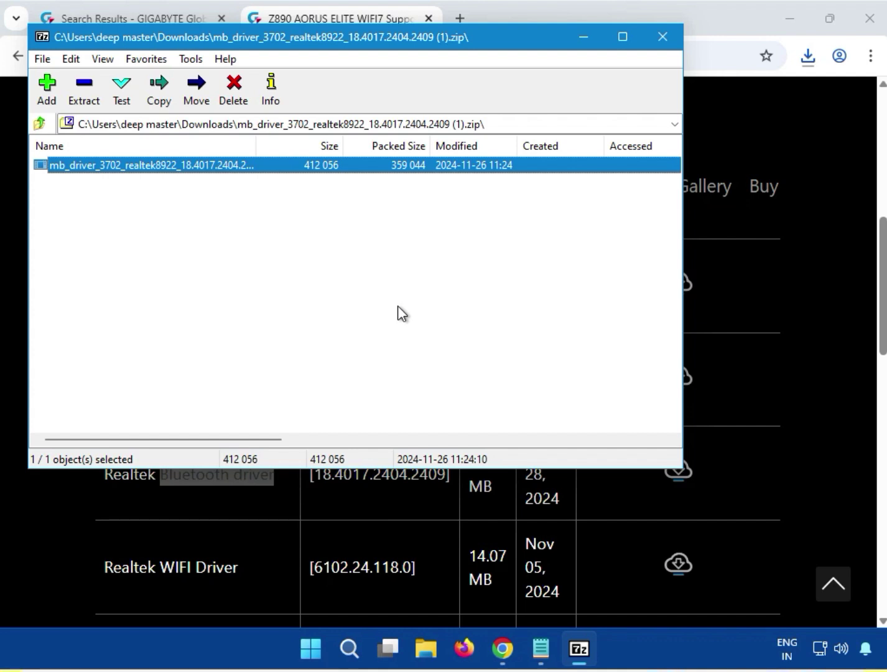
left_click(663, 37)
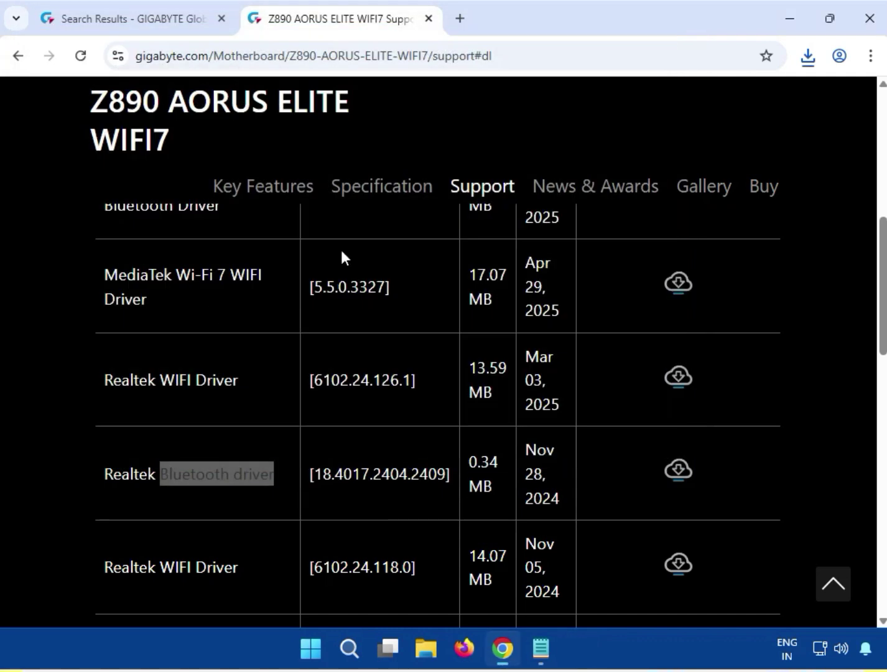
Download the Realtek WIFI Driver, version 6102.24.126.1, from the WLAN+BT driver list.
scroll(82, 409, "up", 4)
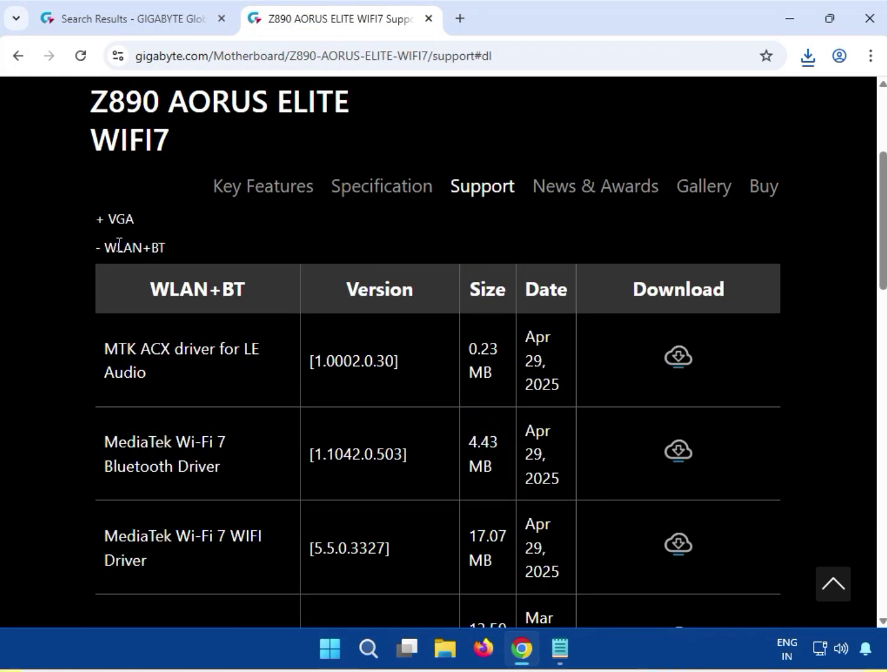
left_click_drag(107, 247, 141, 247)
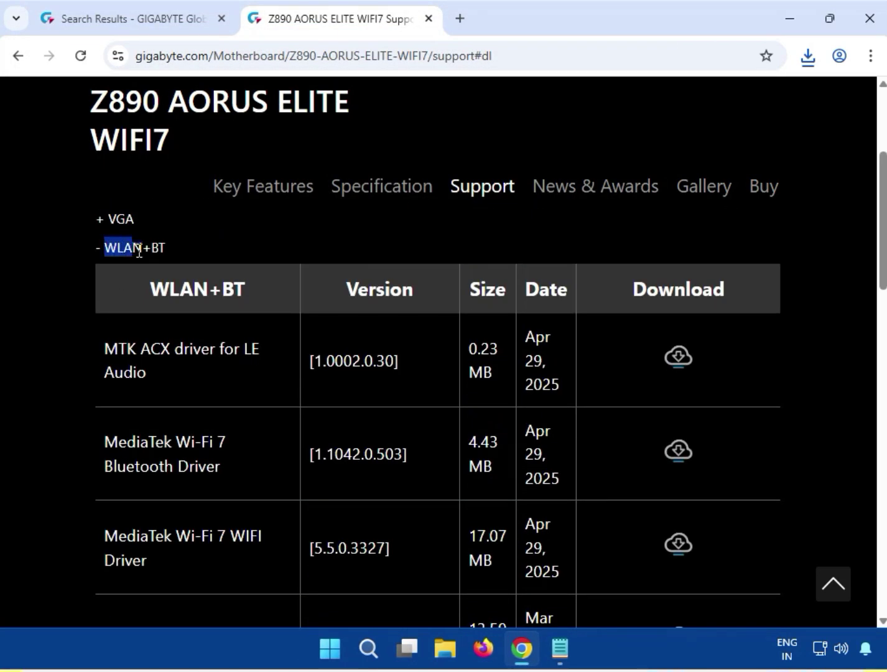
scroll(229, 469, "down", 3)
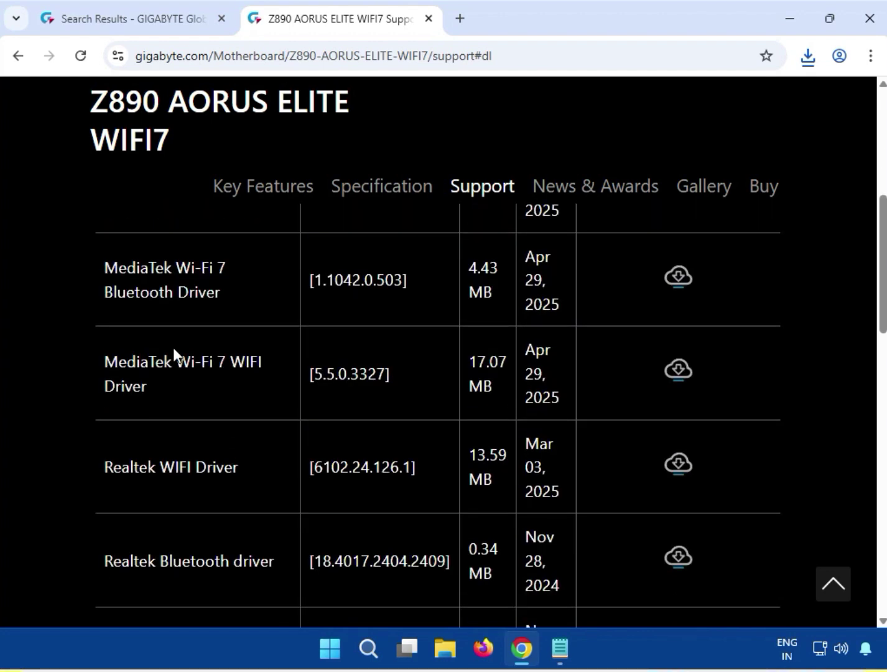
left_click_drag(177, 360, 218, 410)
scroll(189, 411, "down", 2)
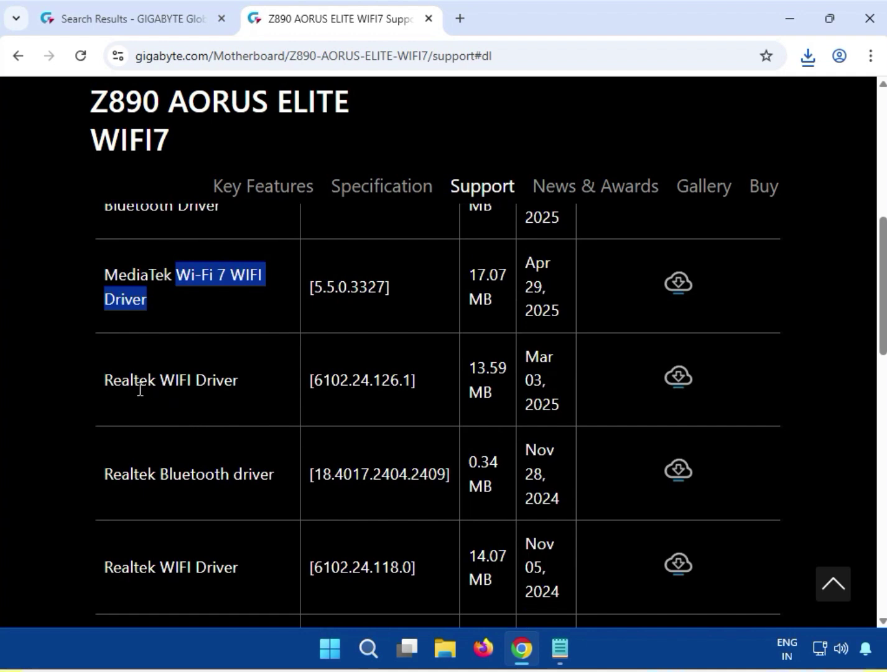
mouse_move(103, 380)
left_mouse_down()
mouse_move(240, 380)
mouse_move(100, 381)
left_mouse_up()
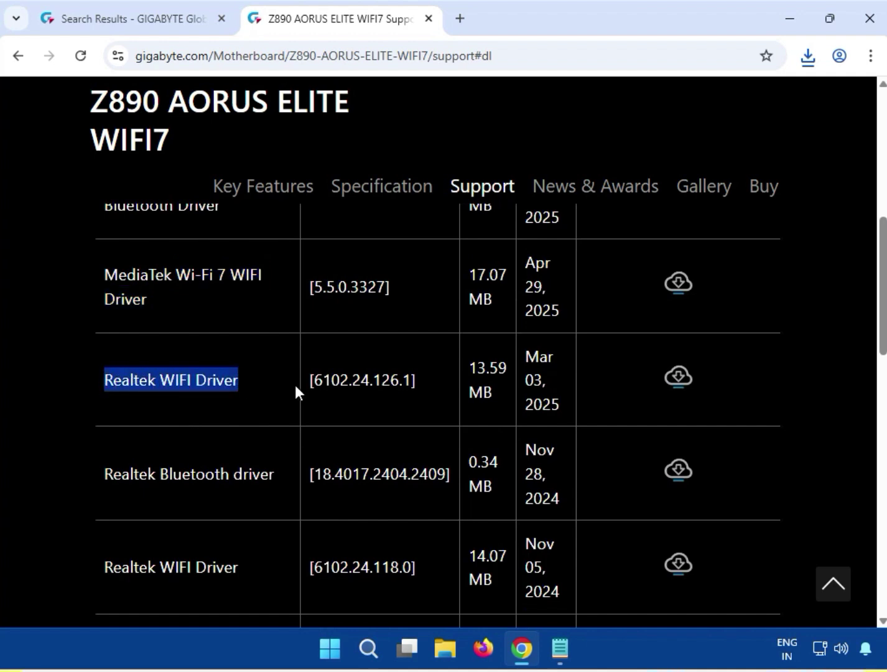
left_click(679, 379)
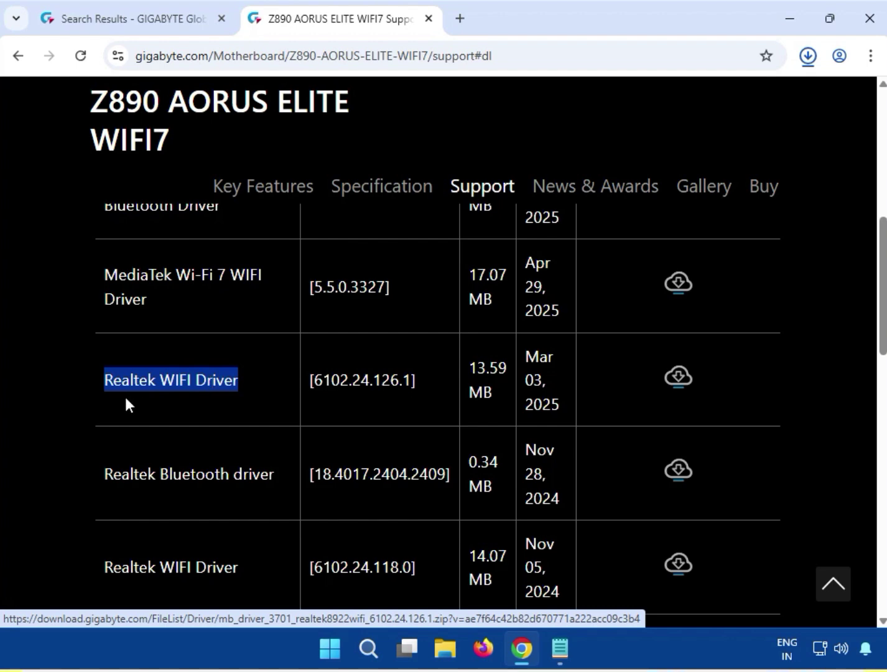
left_click(82, 414)
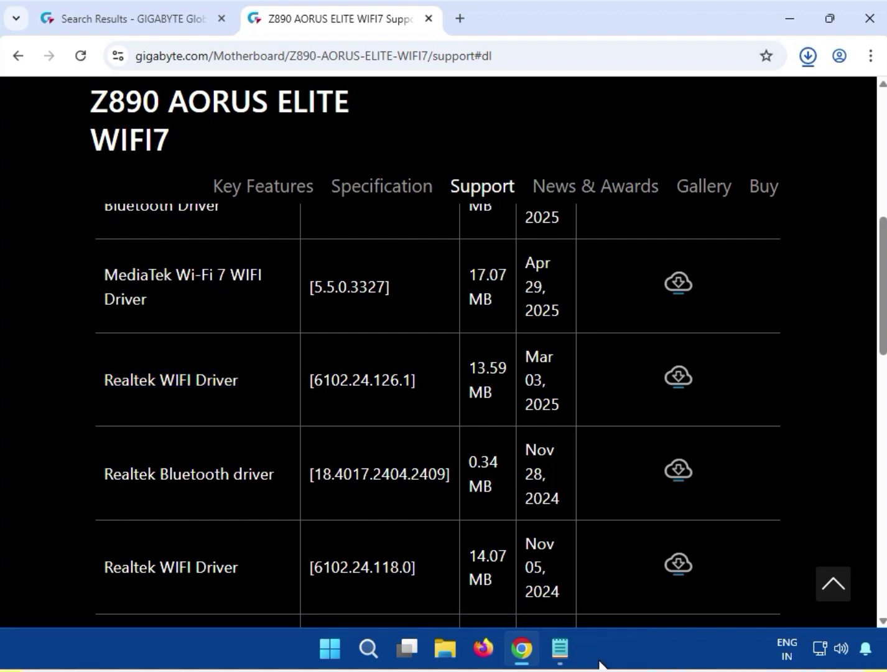
Install the Realtek WIFI driver from the downloaded mb_driver_3701_realtek8922wifi_6102.24.126.1 (1).zip, allowing it to make changes.
left_click(674, 119)
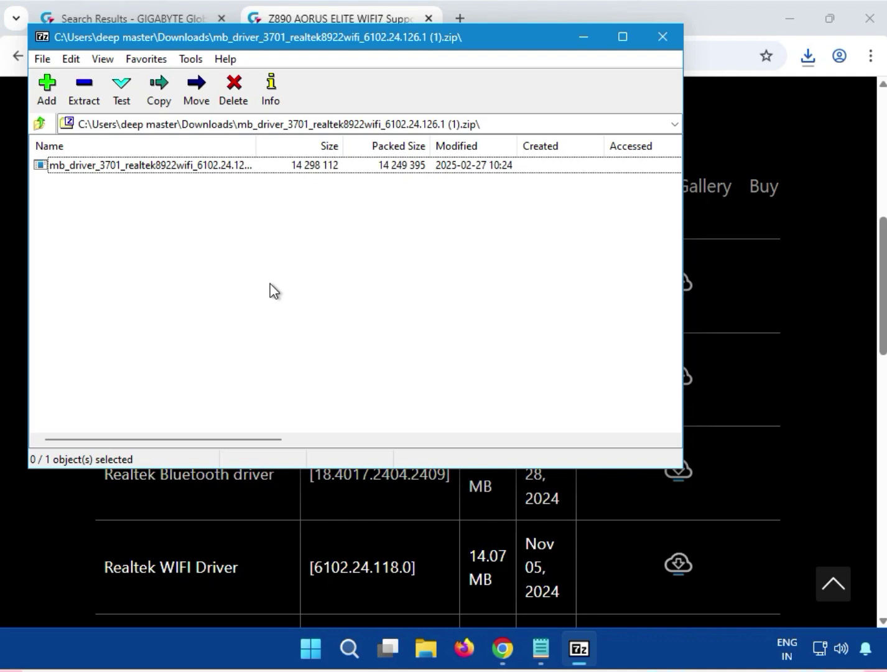
double_click(176, 167)
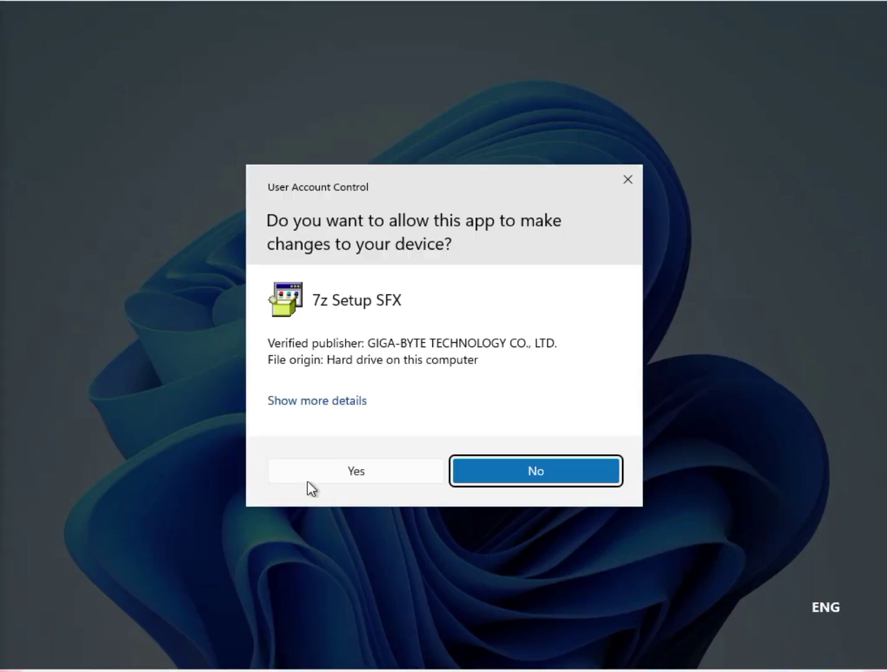
left_click(314, 472)
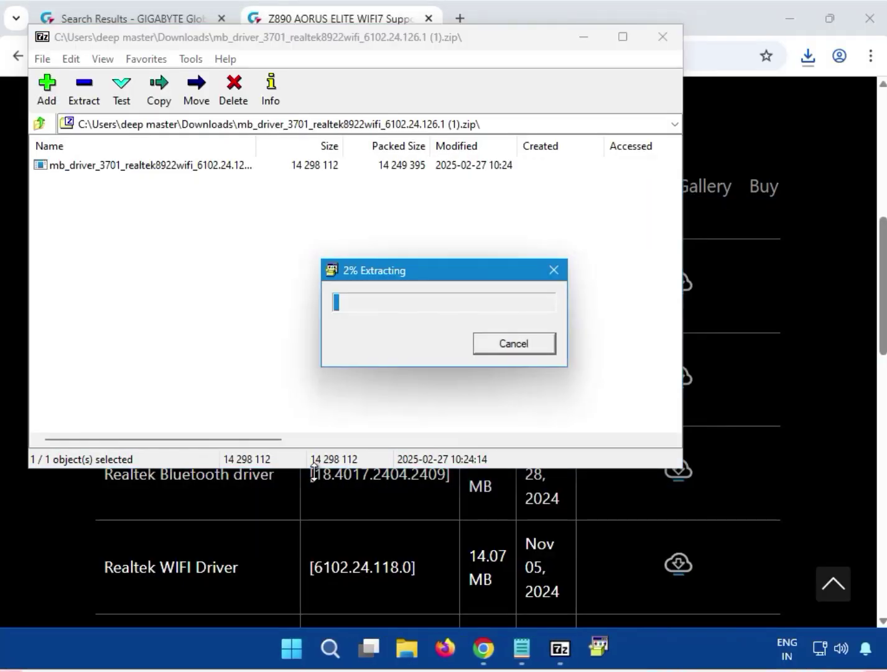